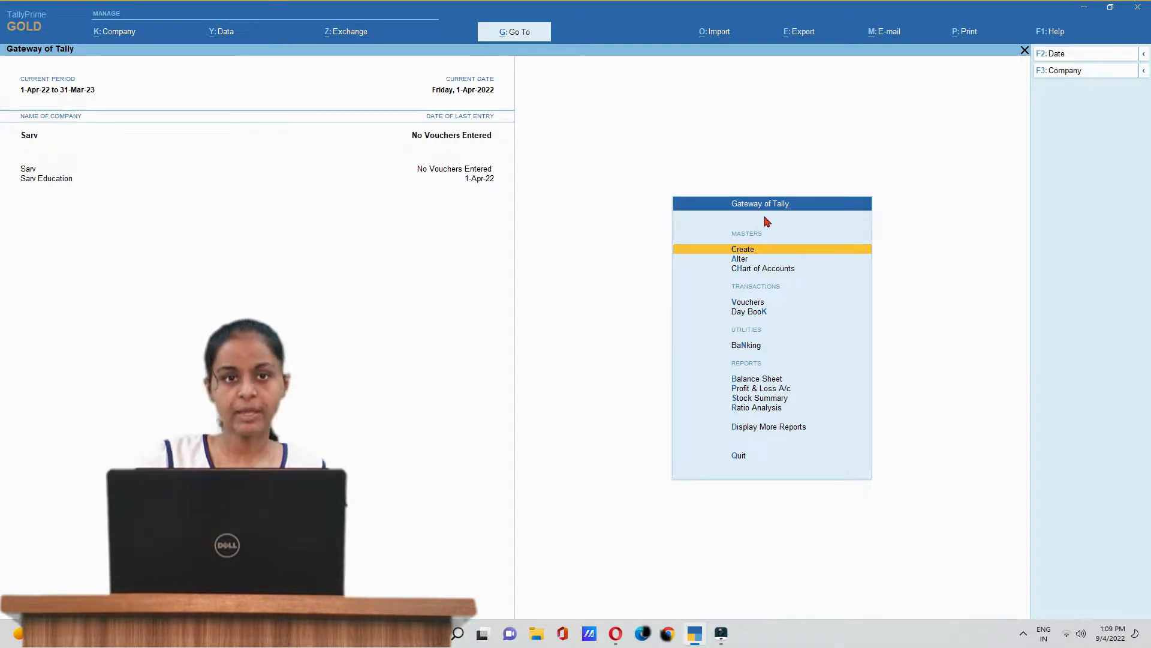
Alter the existing default location master, renaming Main Location to Main Shop and keeping it under Primary.
click(748, 250)
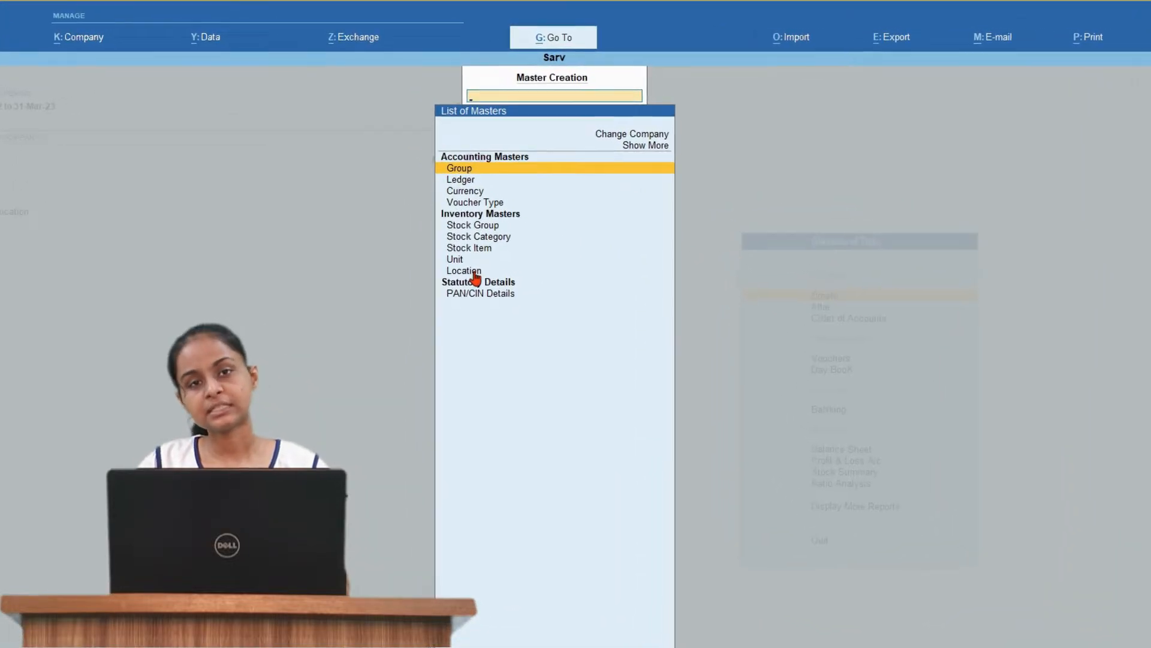
click(476, 273)
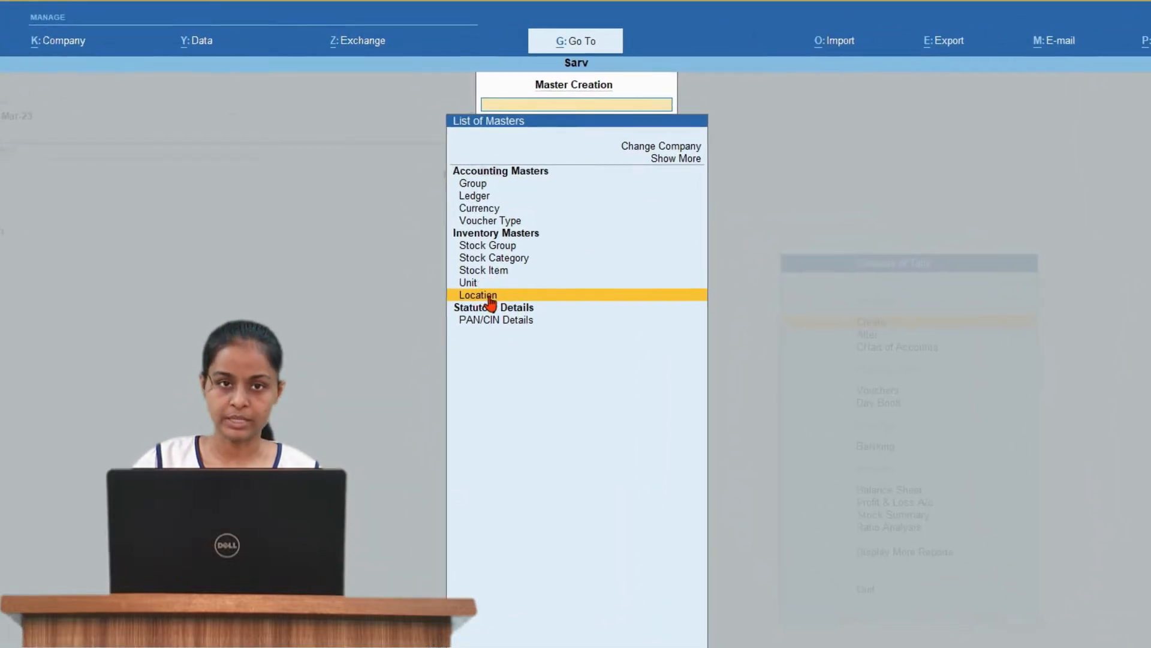
click(490, 300)
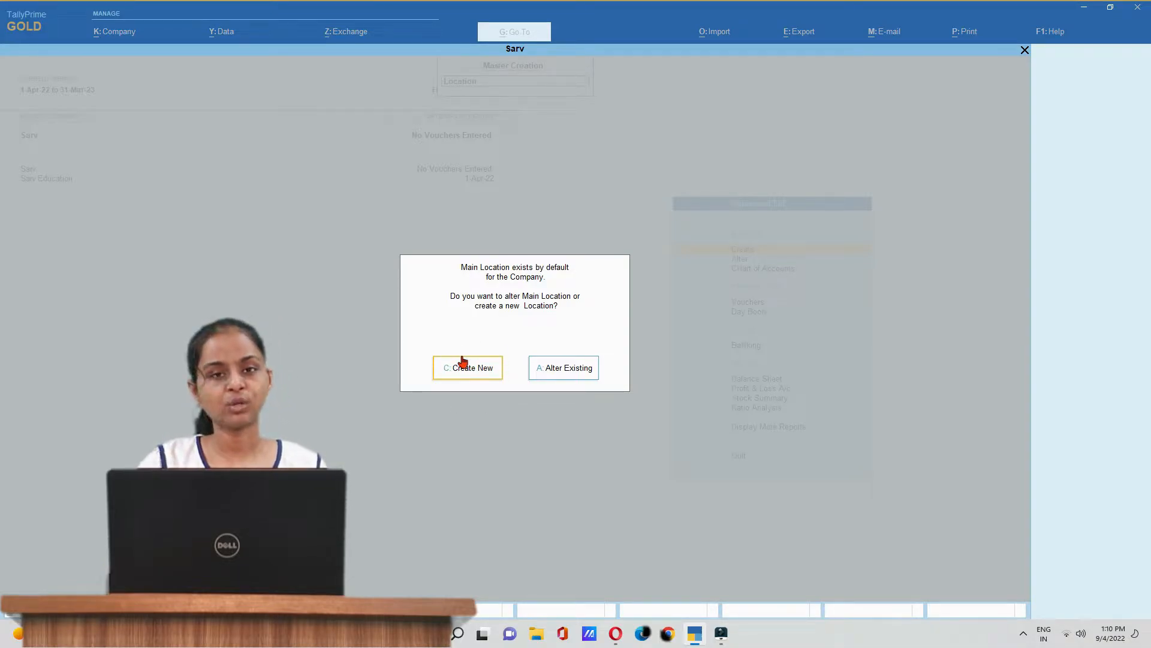
click(551, 371)
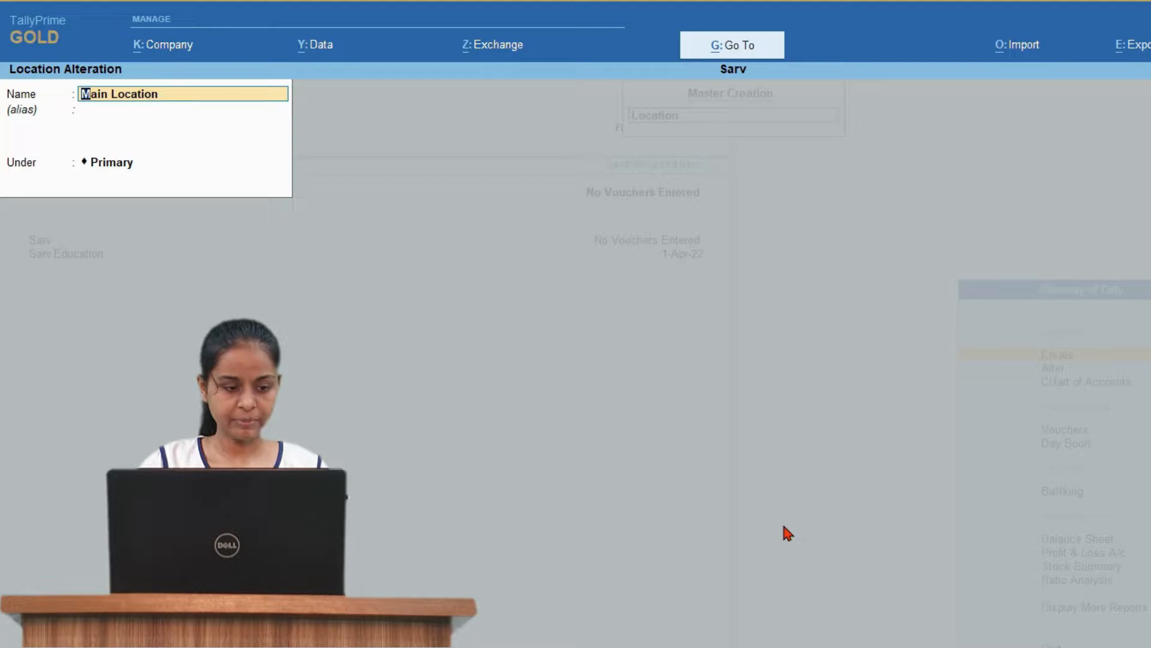
text(Main)
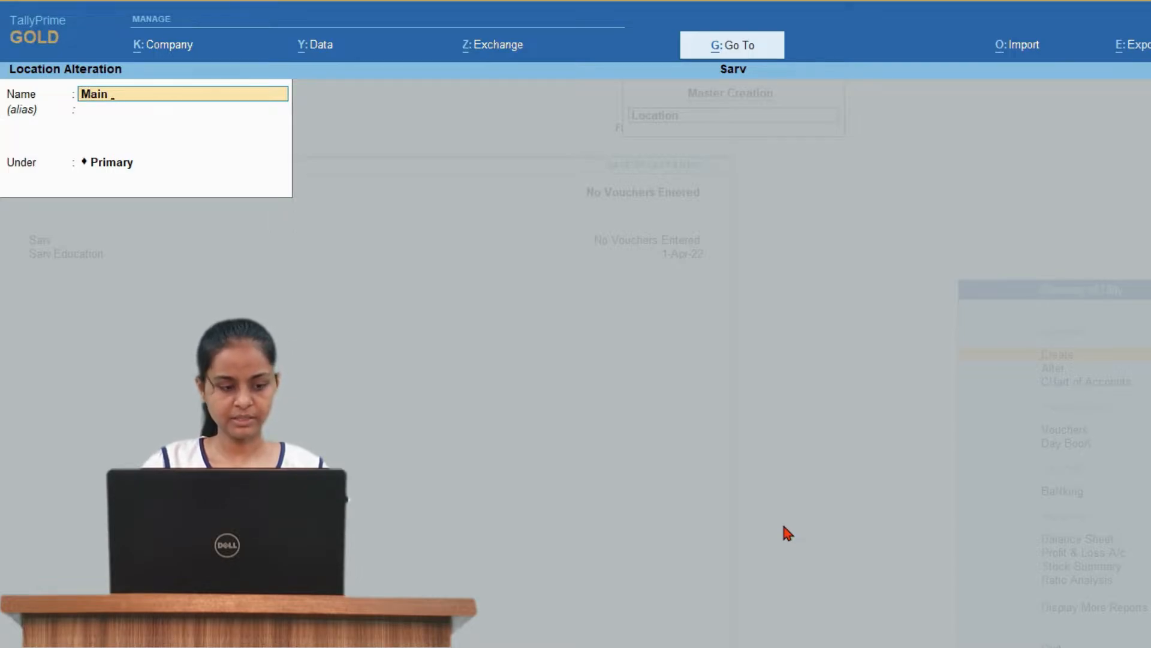
text( Shop)
key(Return)
key(Return)
key(Return)
key(Return)
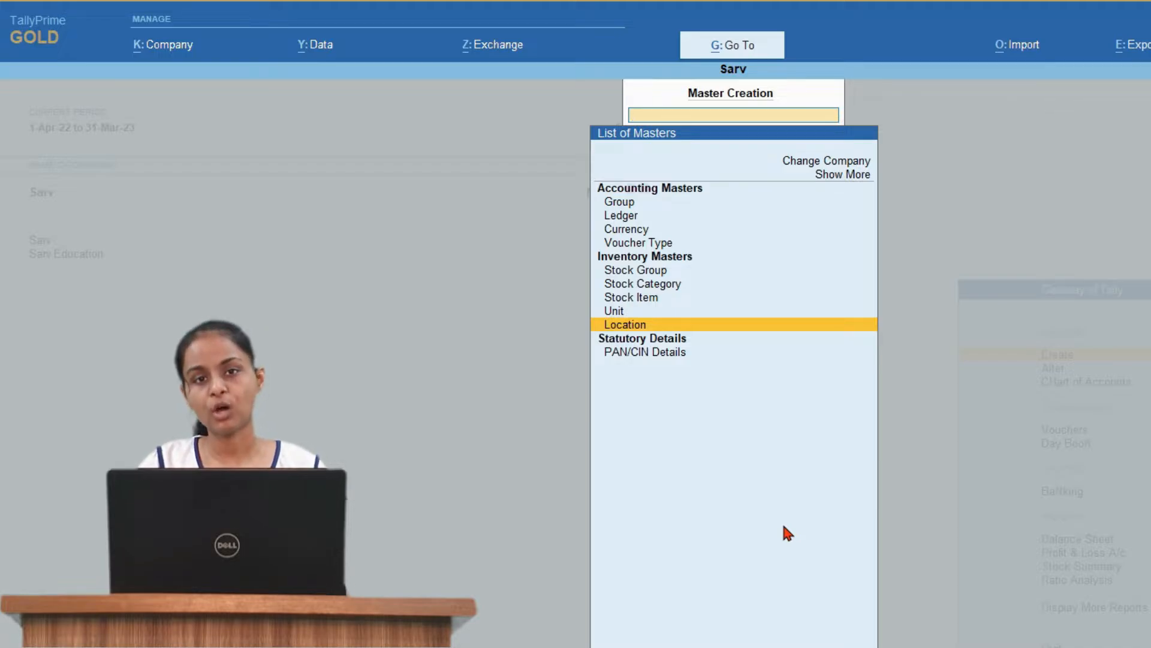
Create a new location named Godown 1 under Primary and save it.
key(Return)
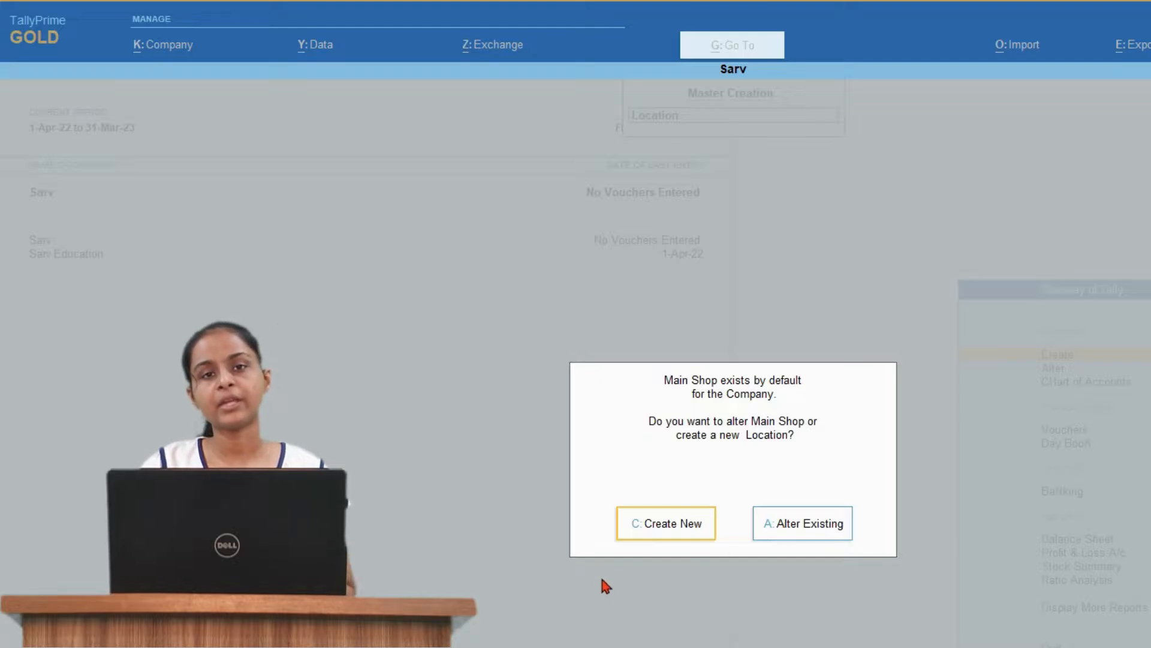
click(638, 535)
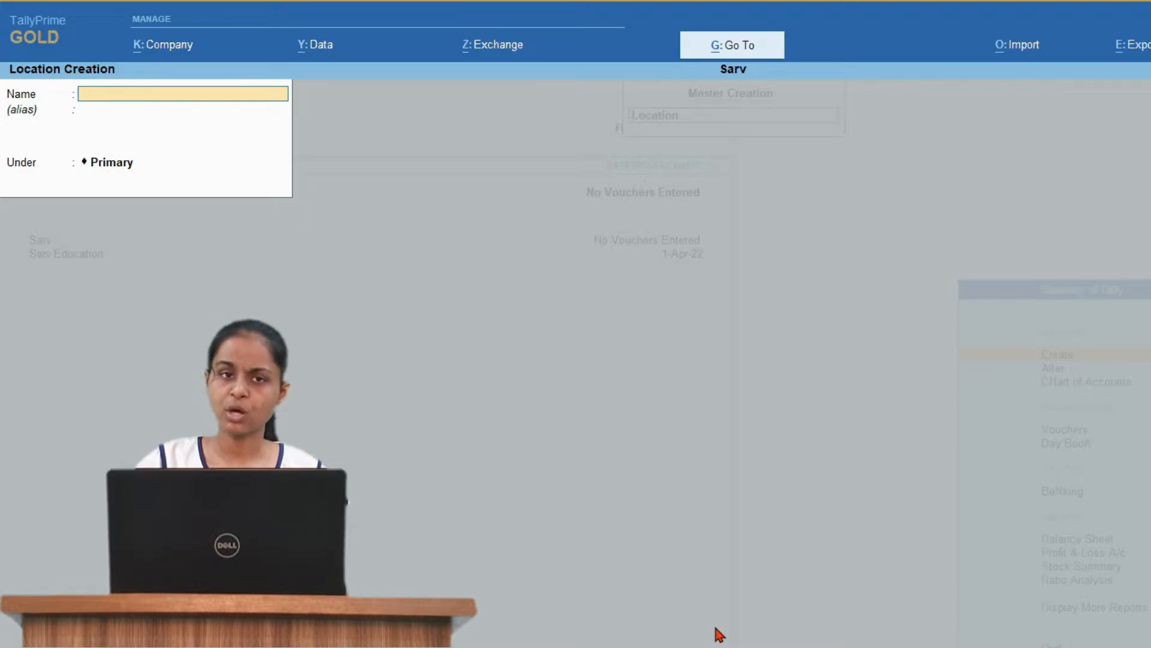
text(Gp)
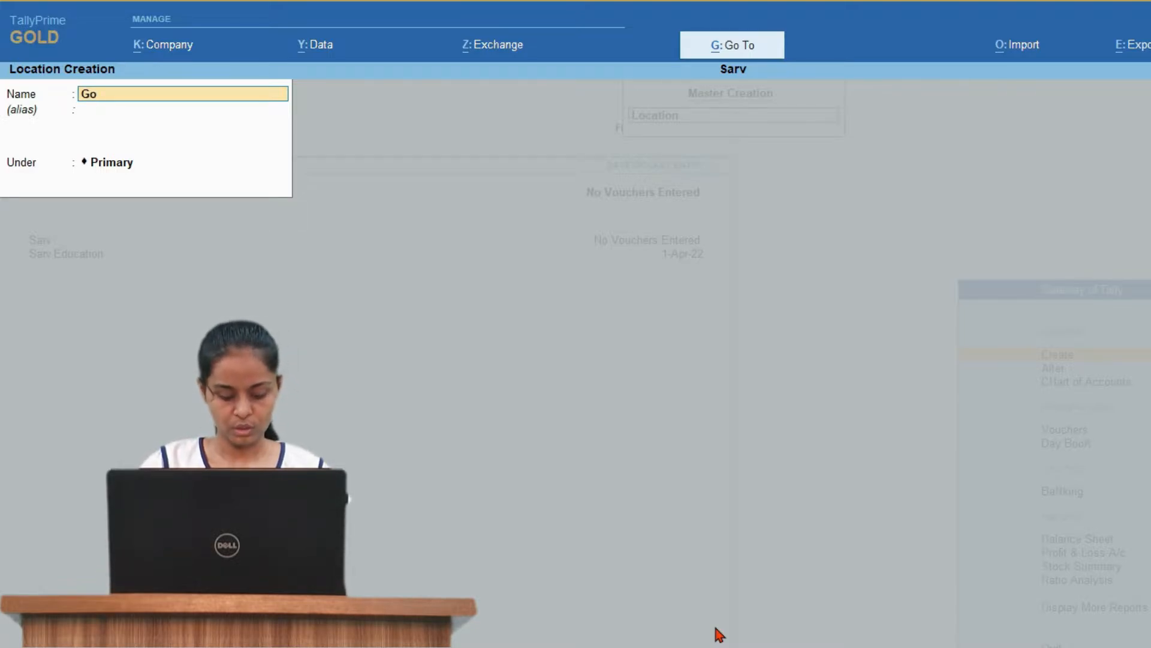
text(down)
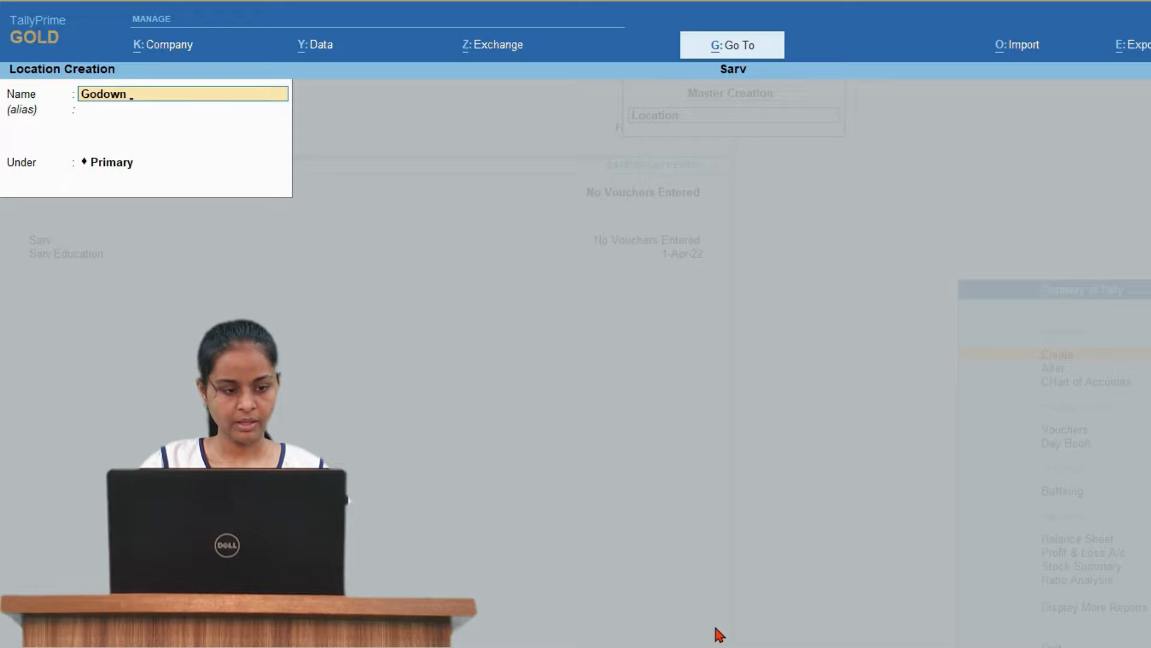
key(Return)
key(Return)
key(Return)
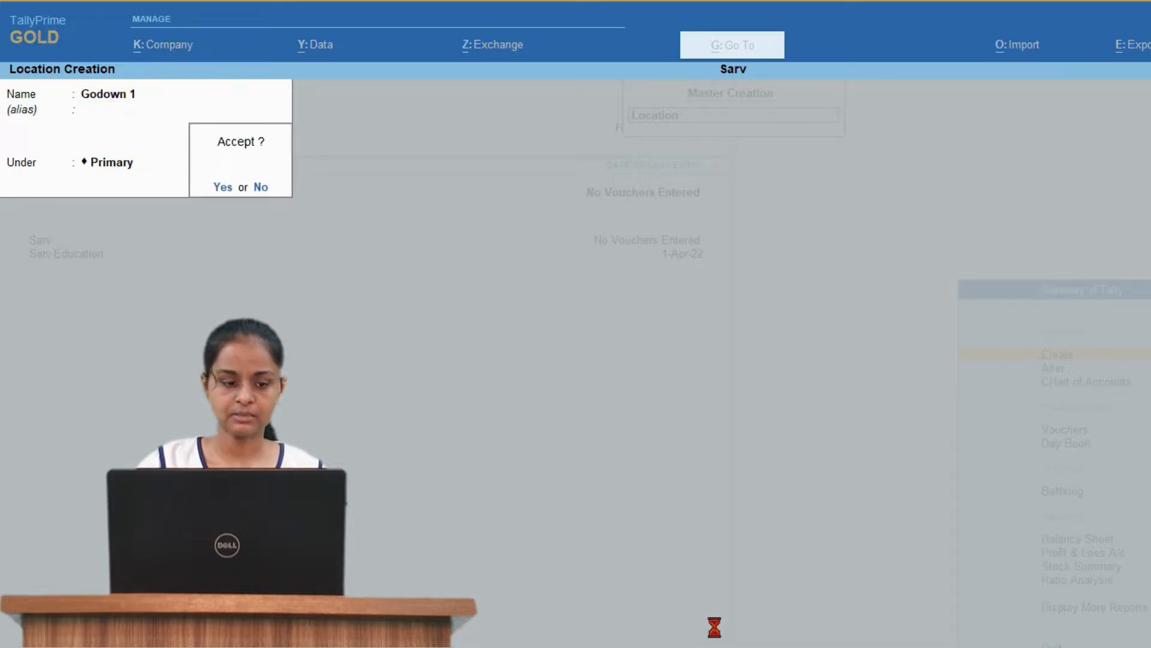
key(Return)
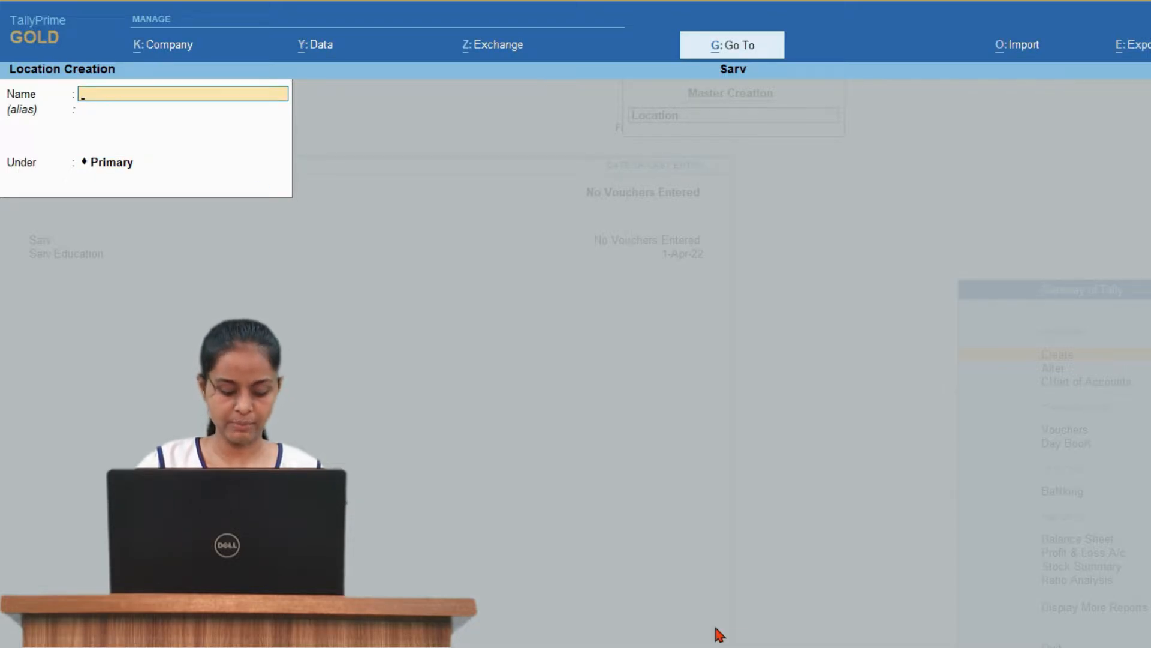
Create another location named Godown 2 under Primary, save it and return to the Gateway of Tally.
text(Go)
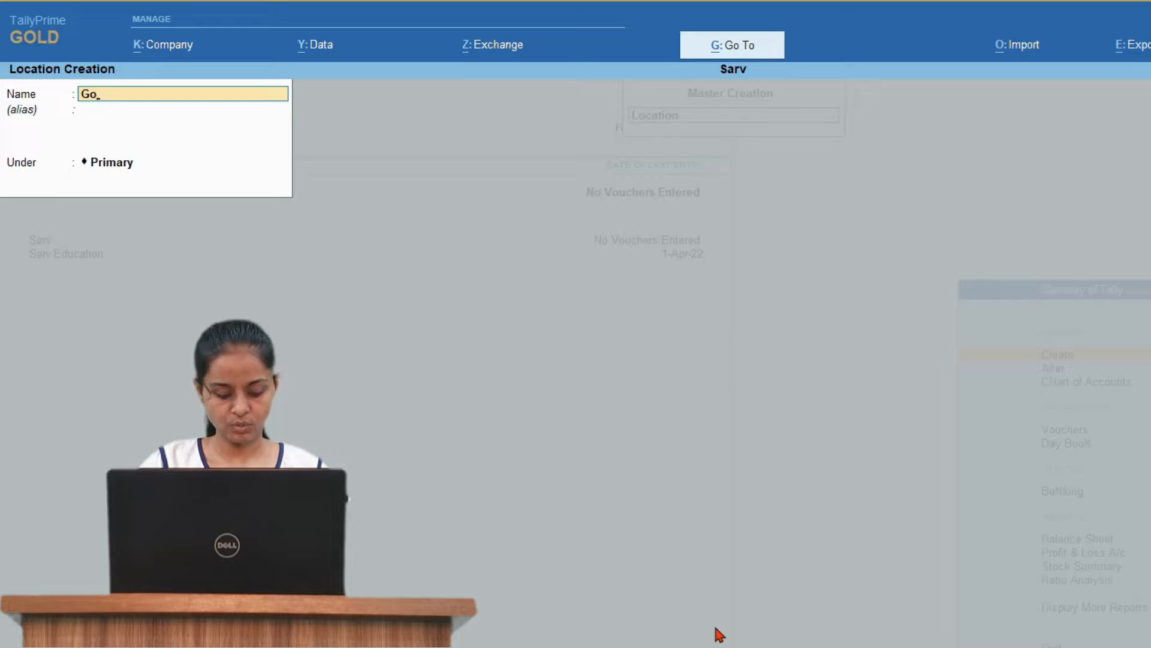
text(down)
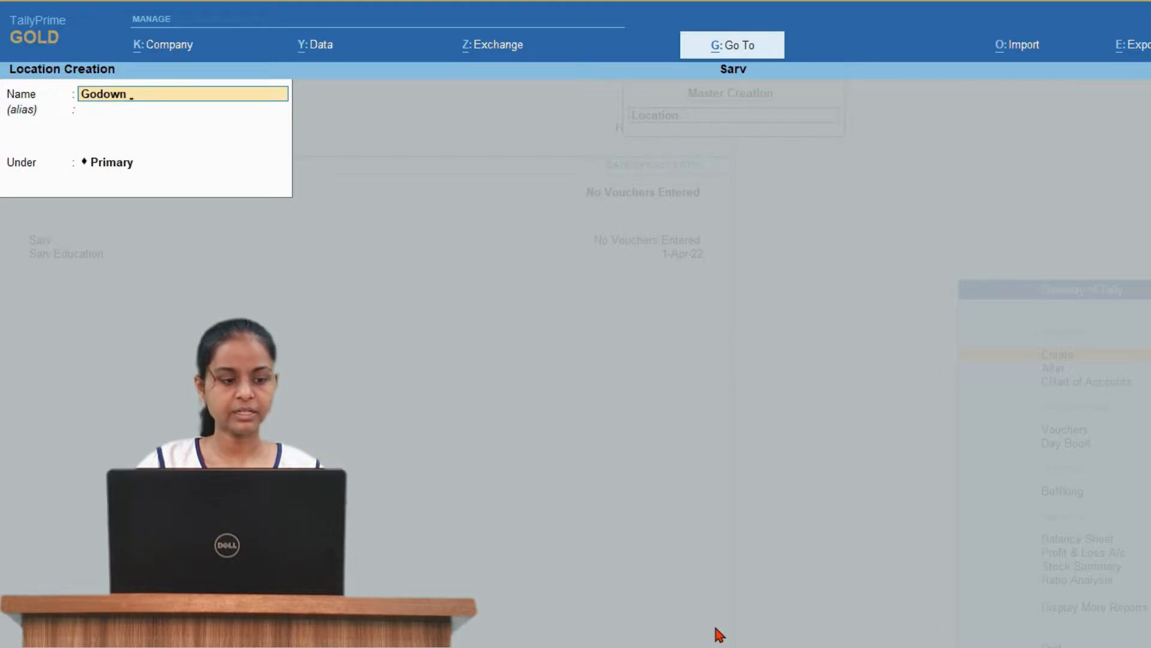
key(Return)
key(Return)
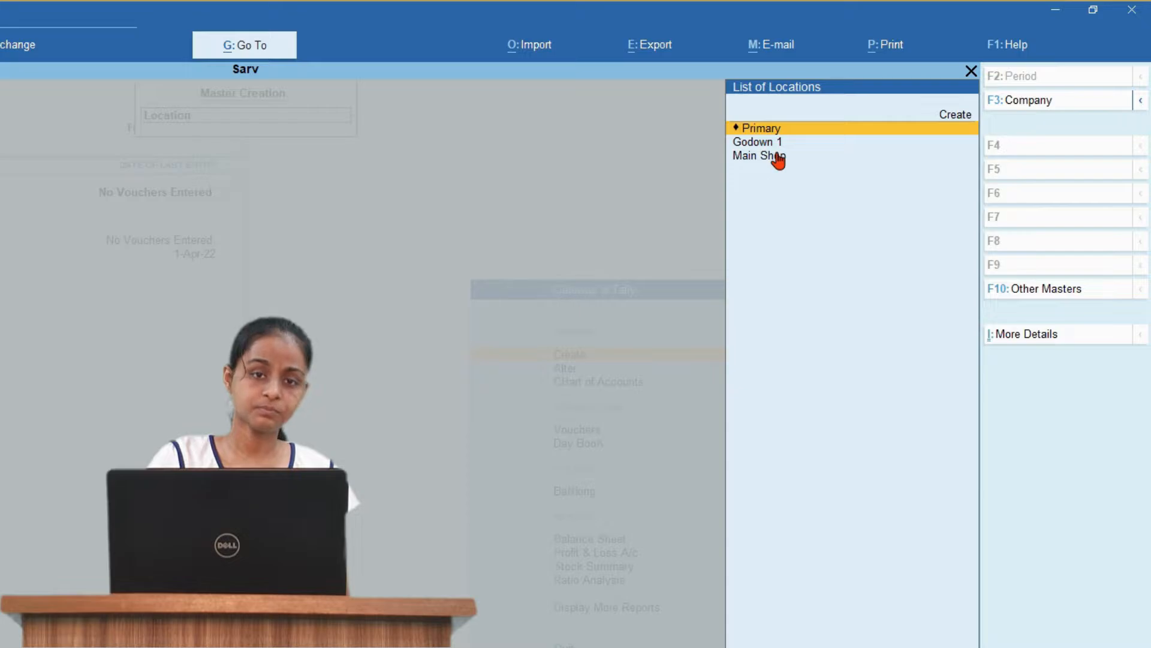
key(Down)
key(Down)
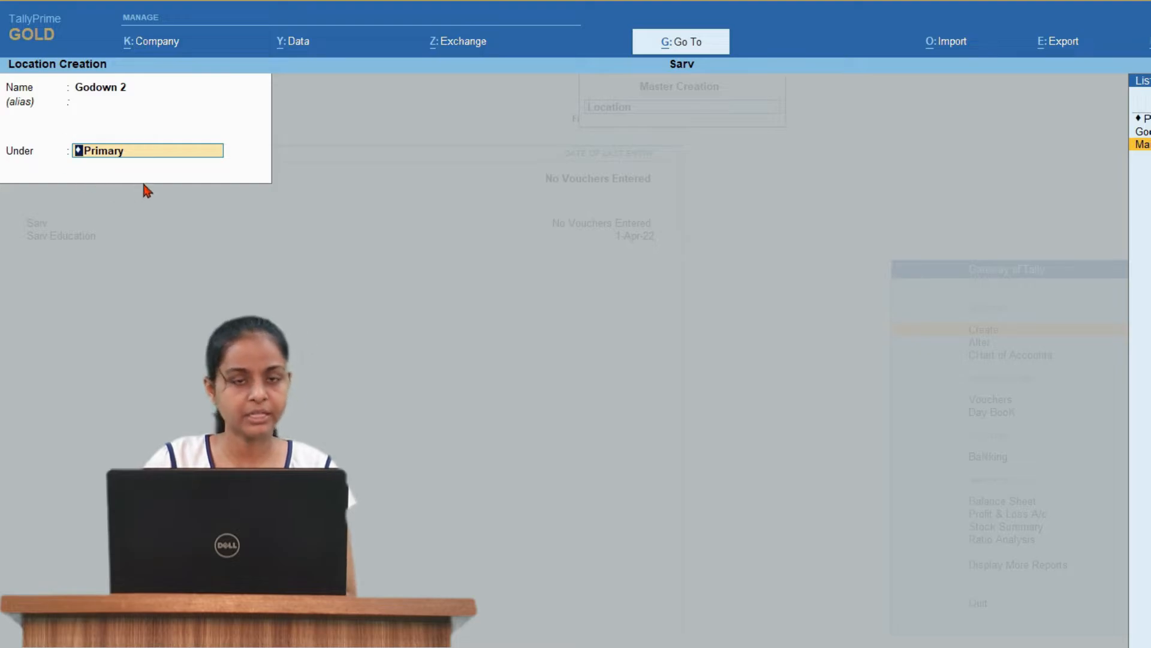
key(Up)
key(Up)
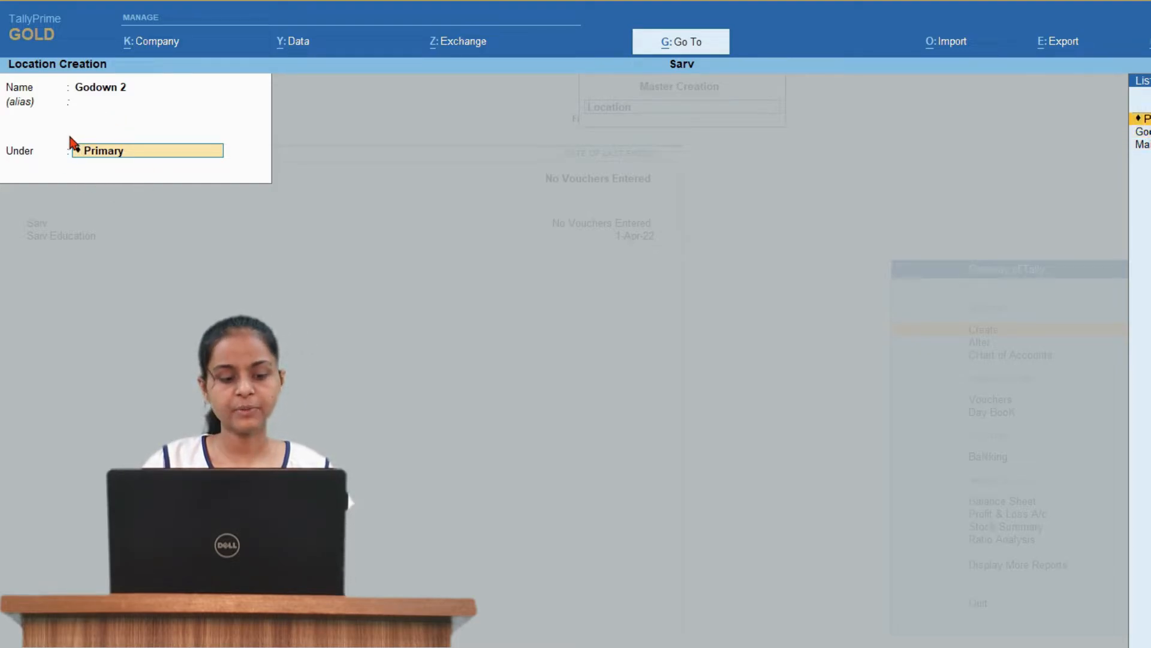
key(Return)
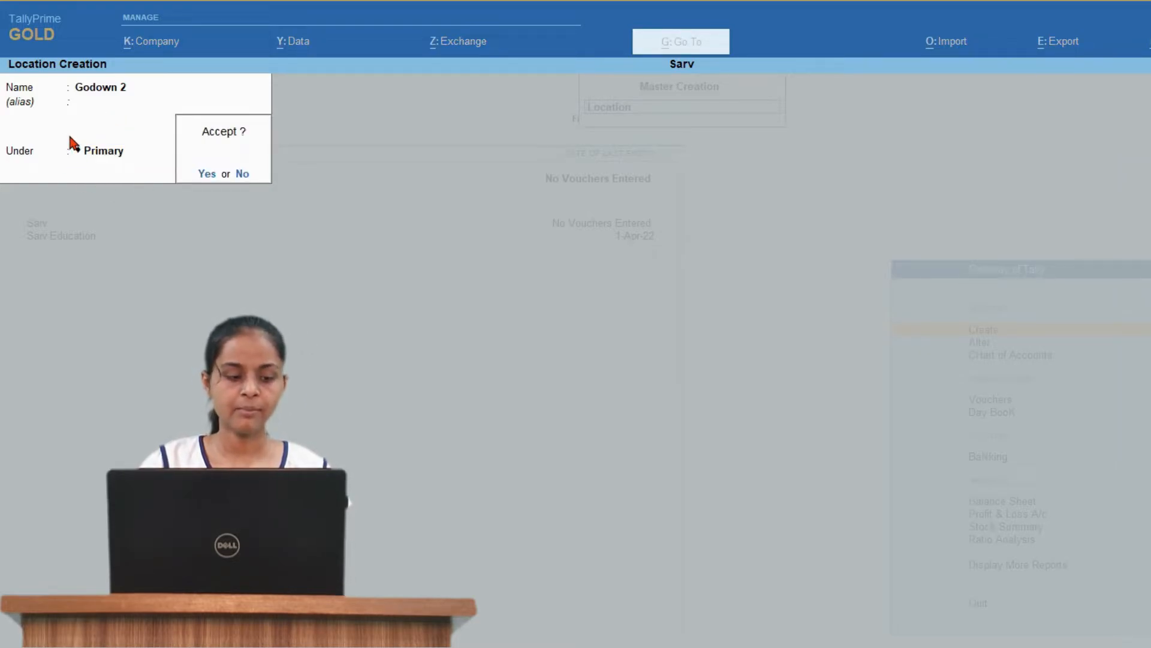
key(Return)
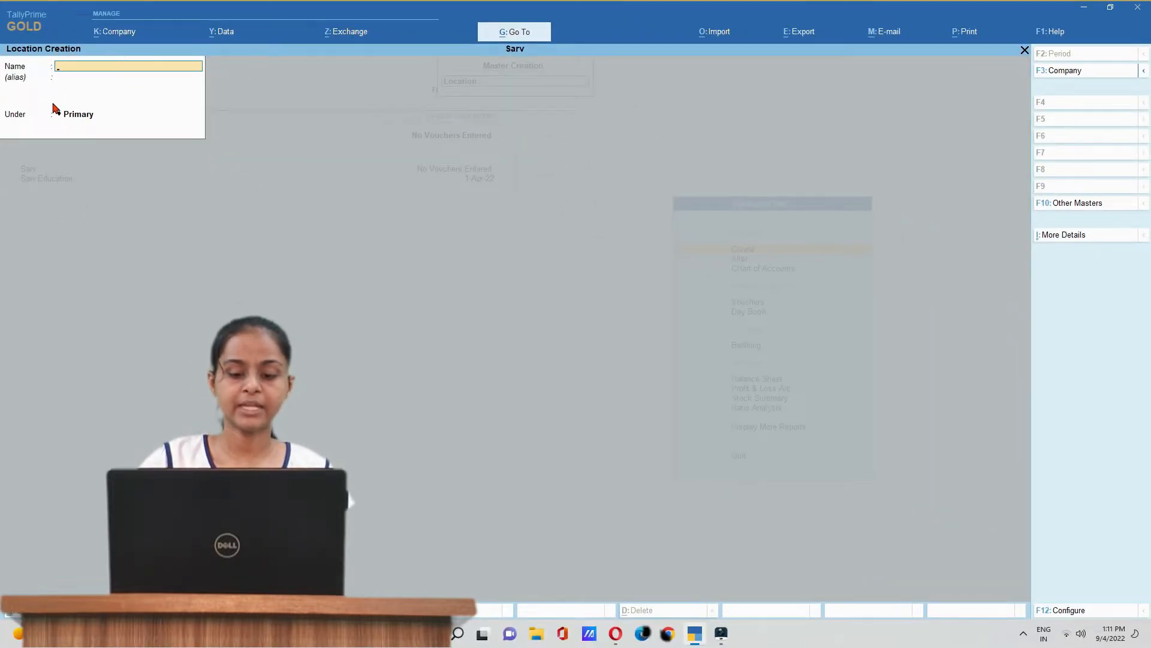
key(Escape)
key(y)
key(Escape)
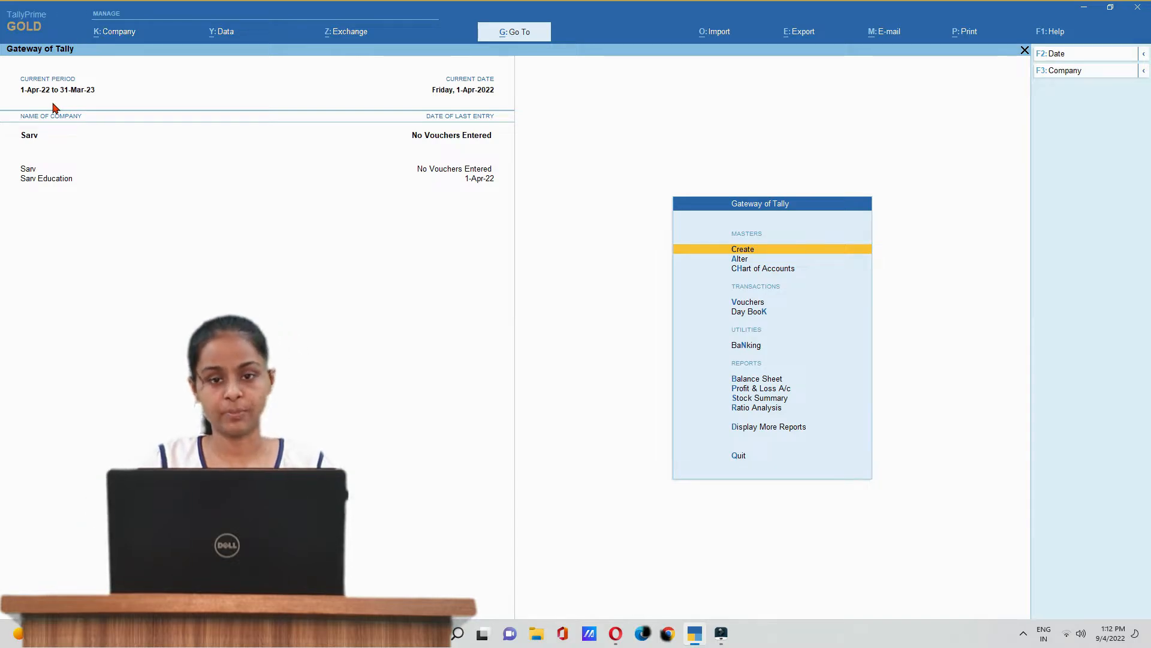
Open voucher entry and switch to a new Purchase voucher.
key(Down)
key(Down)
key(Down)
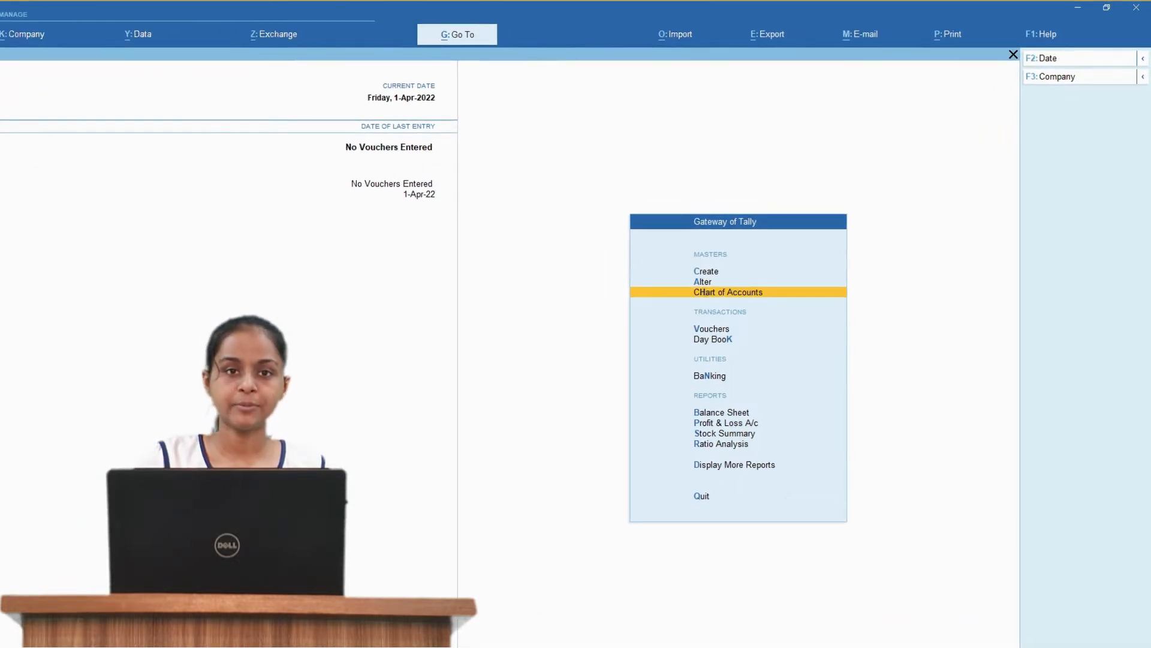
key(Return)
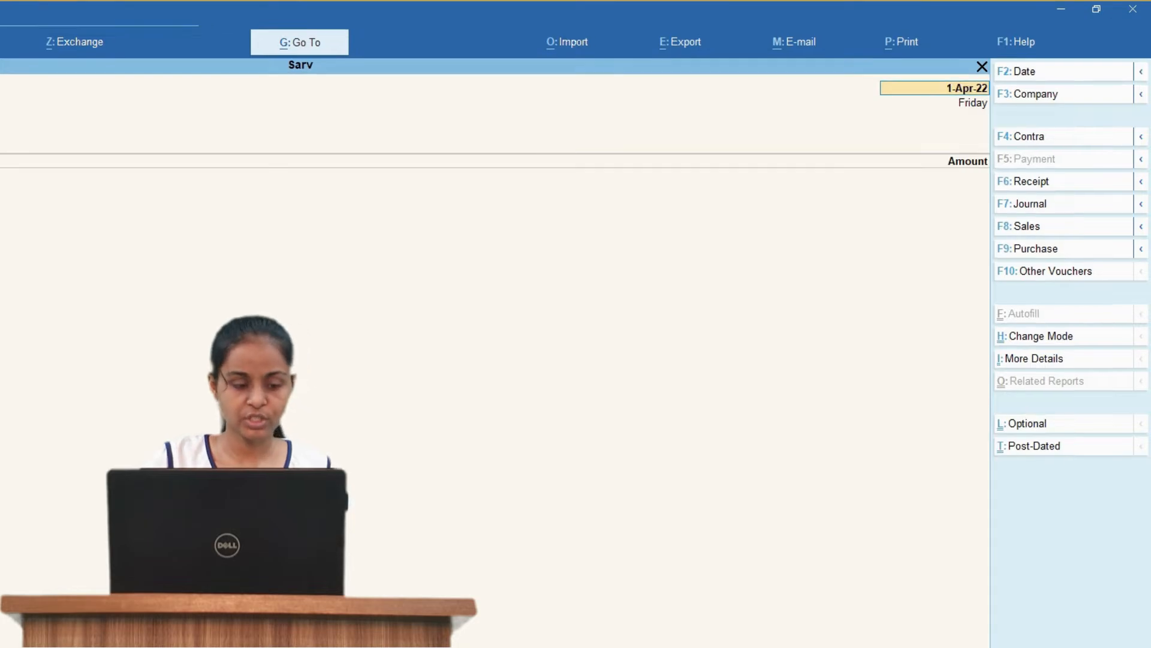
click(1060, 249)
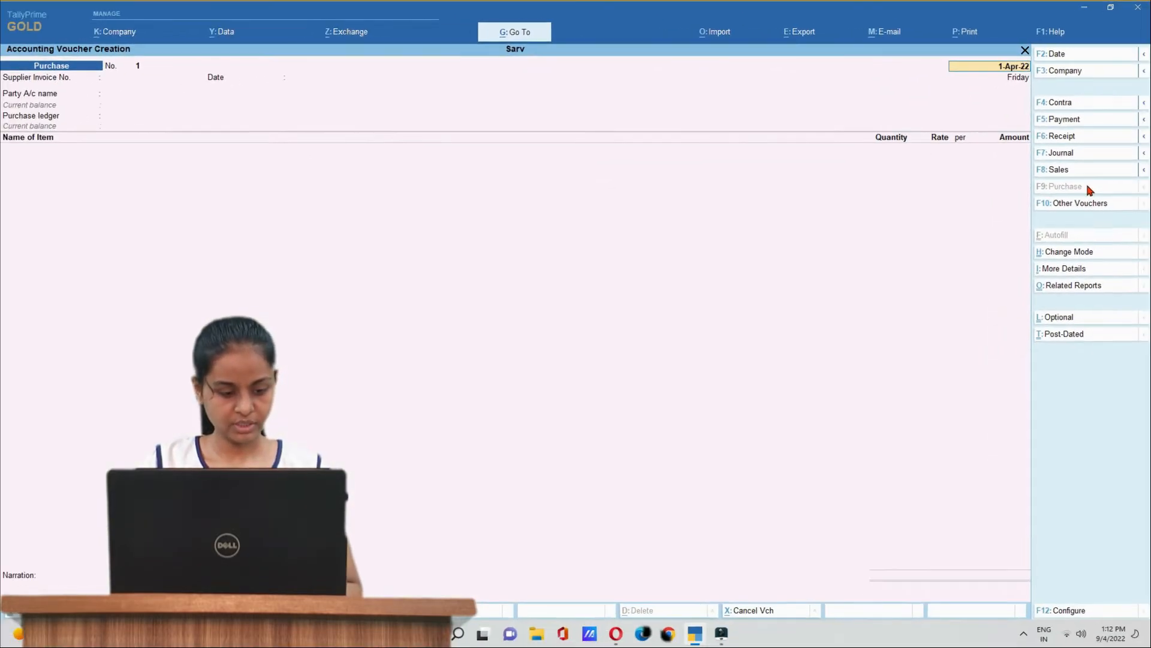
Leave the supplier invoice and receipt details blank, set the party account to Cash and the purchase ledger to Purchase.
key(Return)
key(Return)
key(Return)
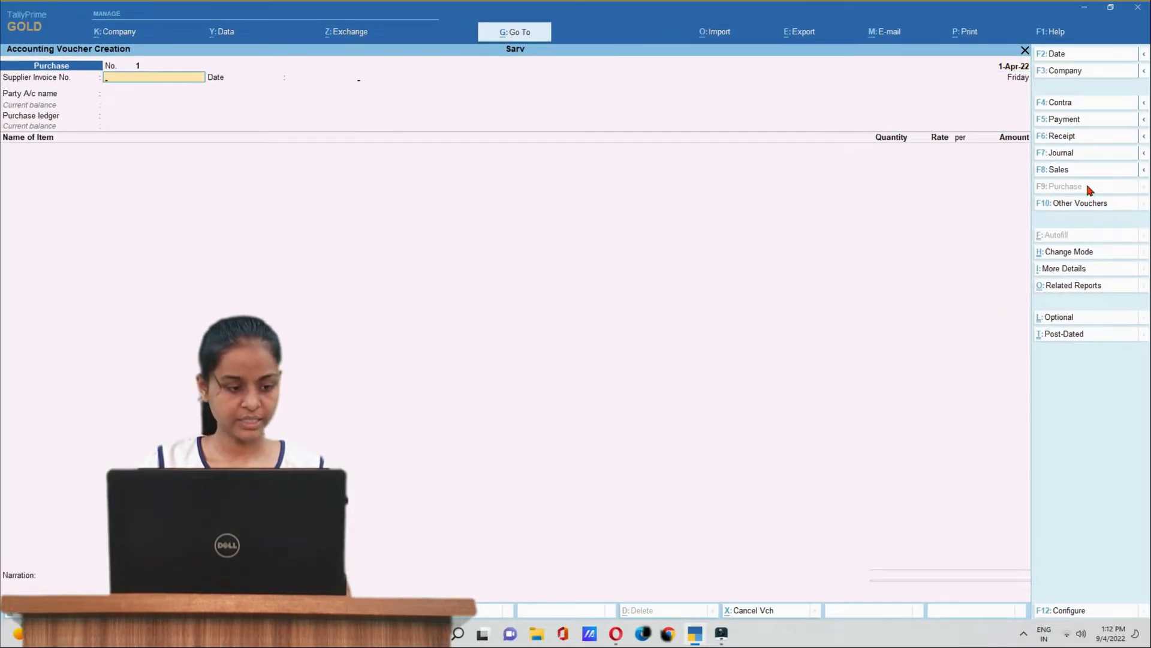
key(Return)
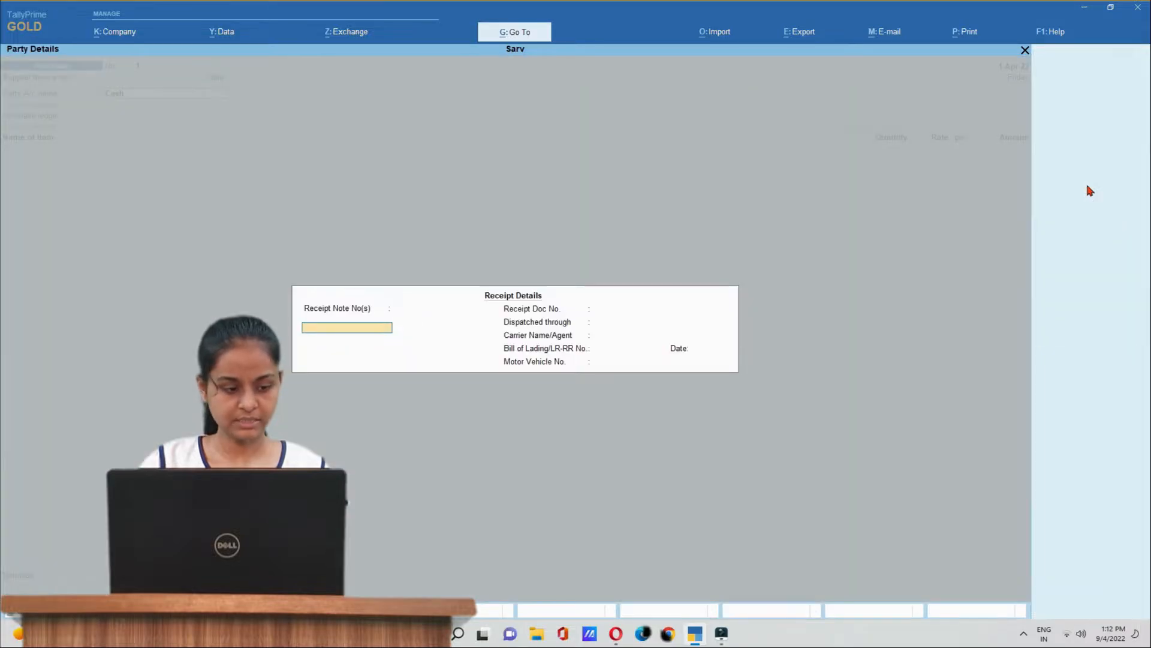
key(Return)
key(Return)
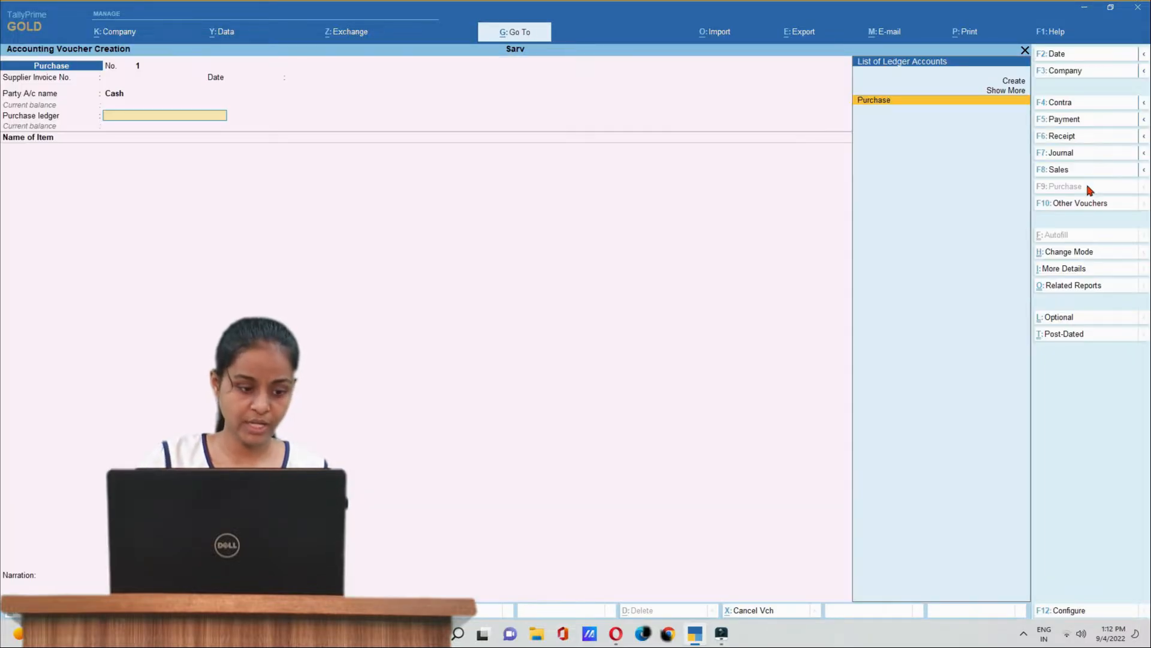
key(Return)
Add Samsung Note 10 to the purchase voucher, allocating 50 pcs to Godown 1 at a rate of 15,000.
text(S)
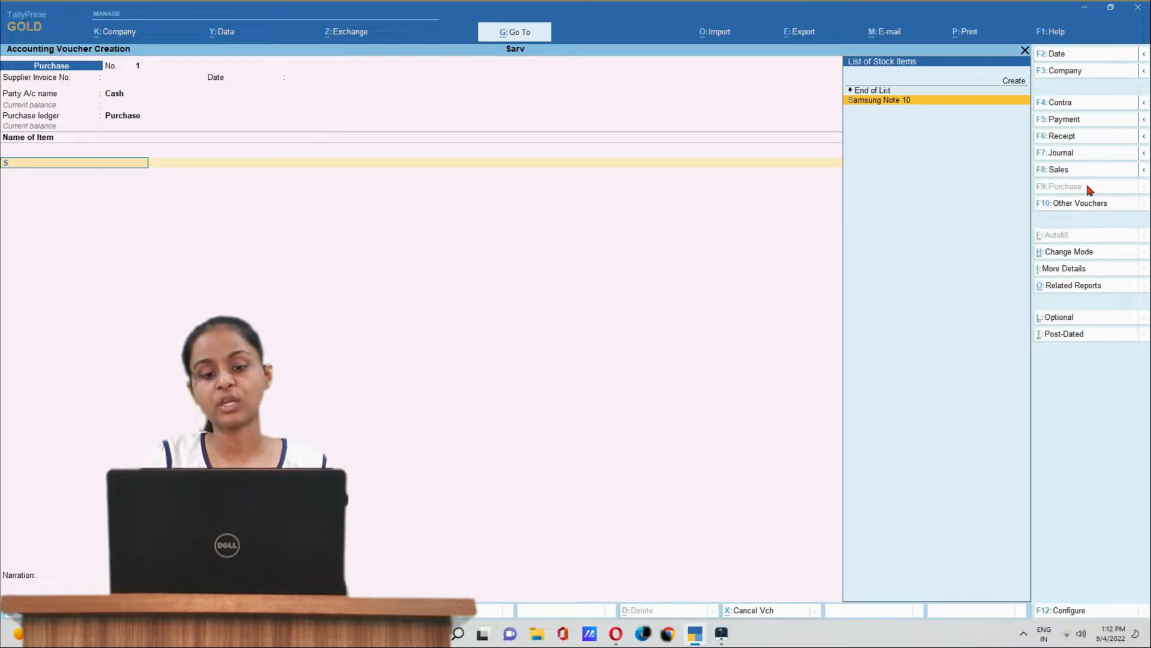
key(Return)
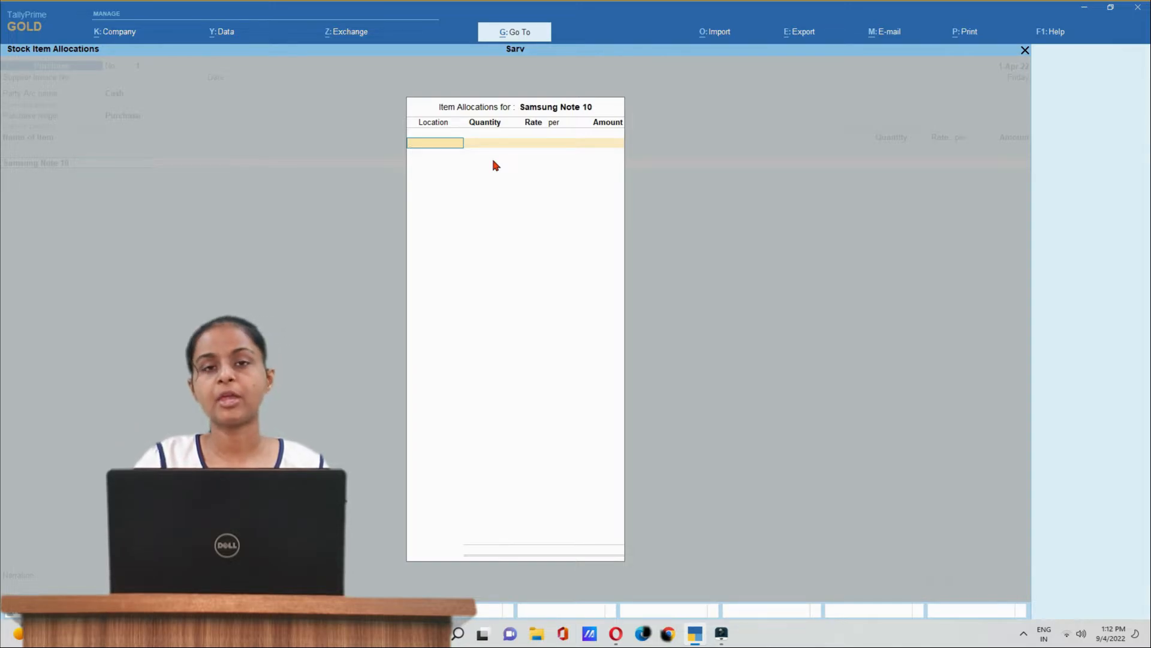
key(space)
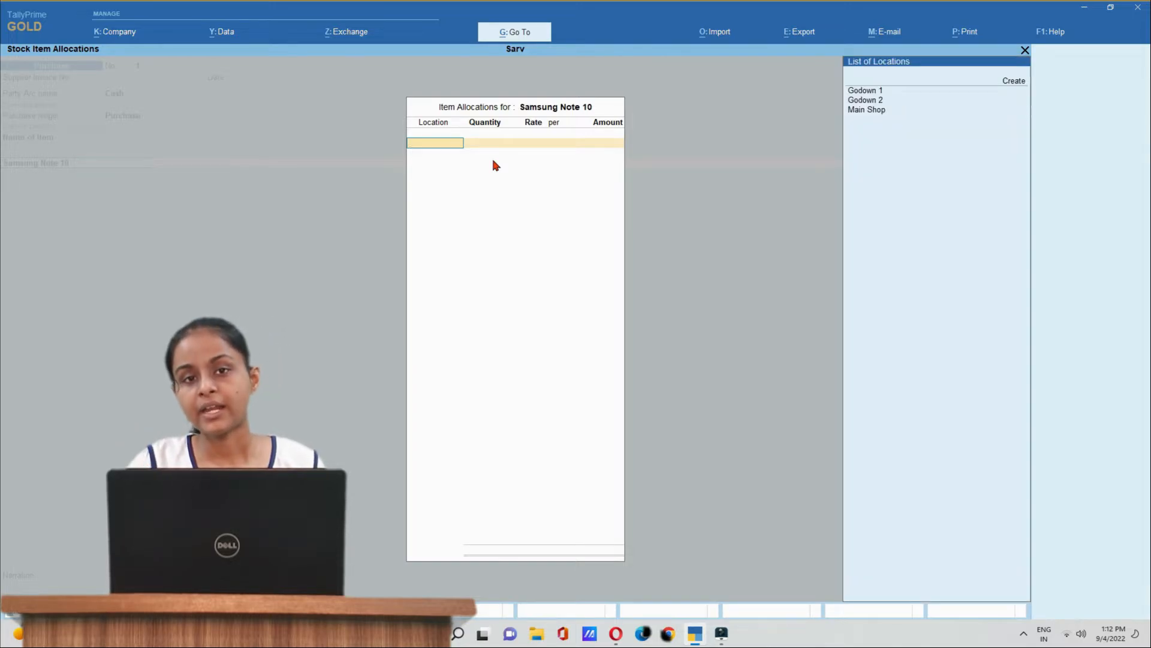
click(864, 91)
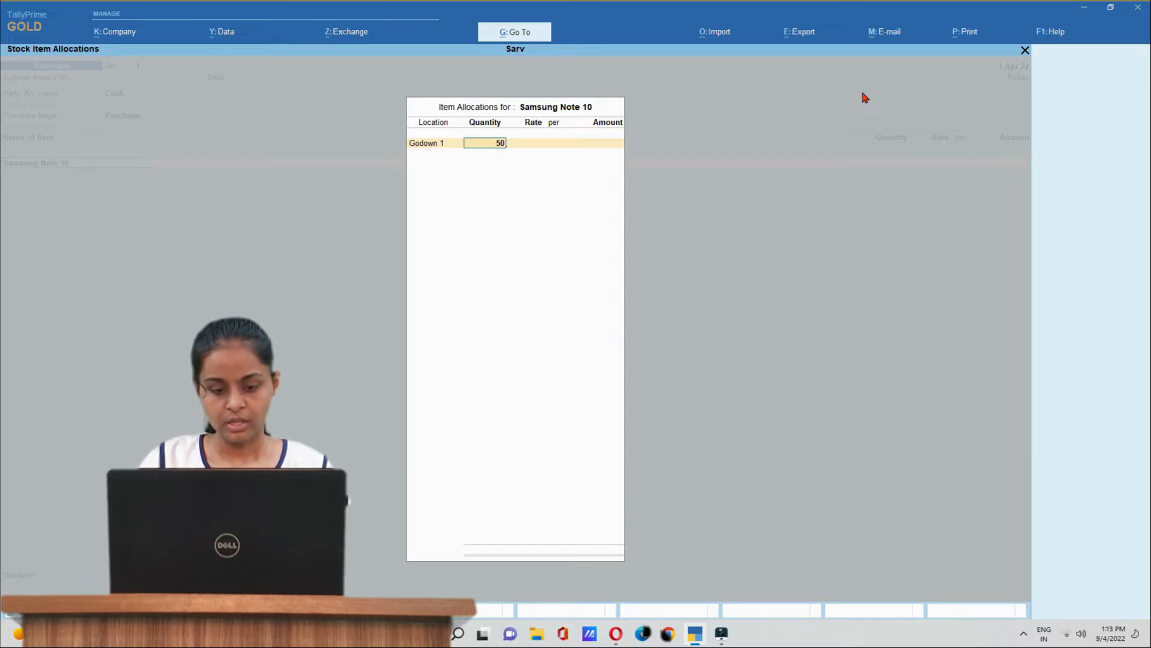
key(Return)
text(15,000)
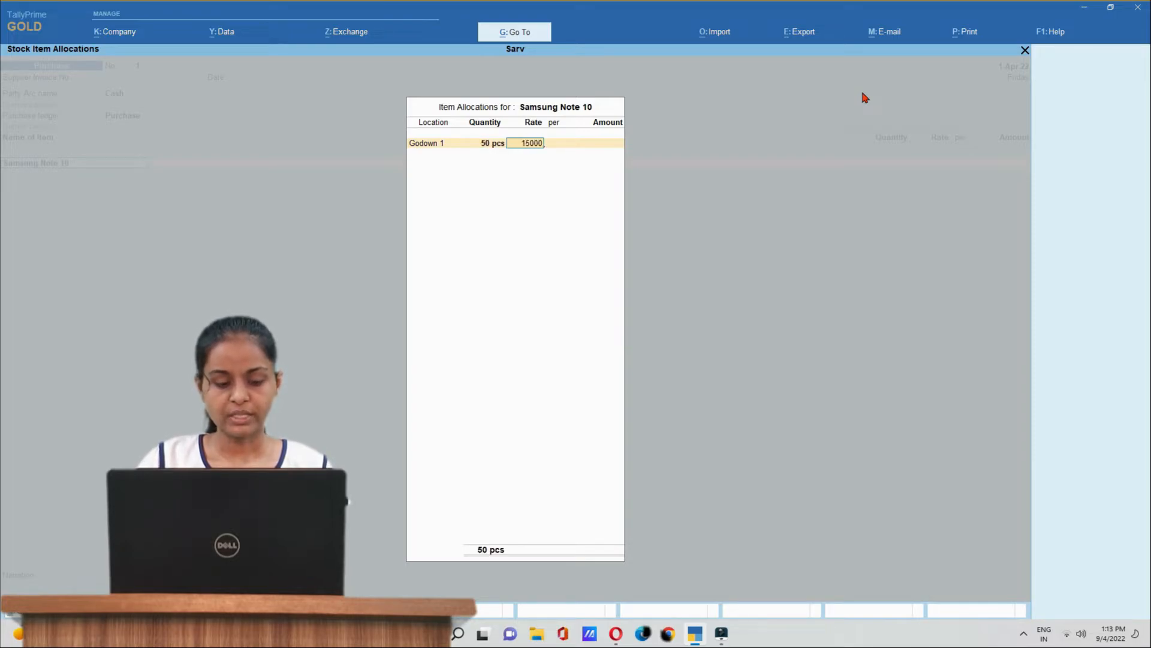
key(Return)
key(Return)
key(Return)
key(Return)
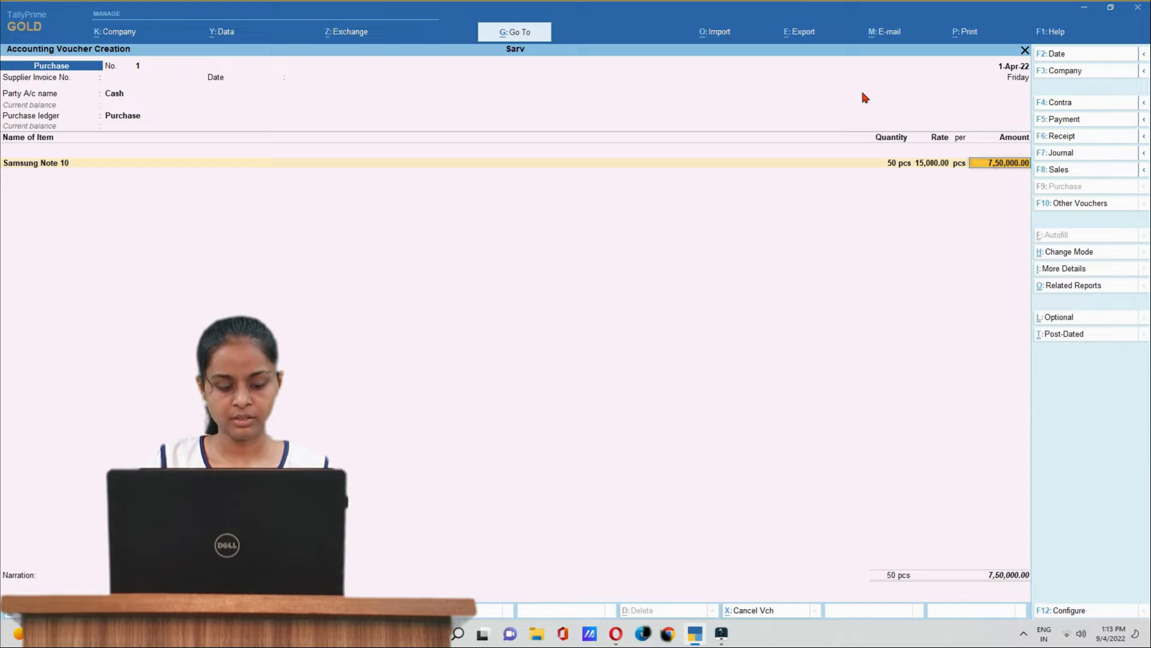
key(Return)
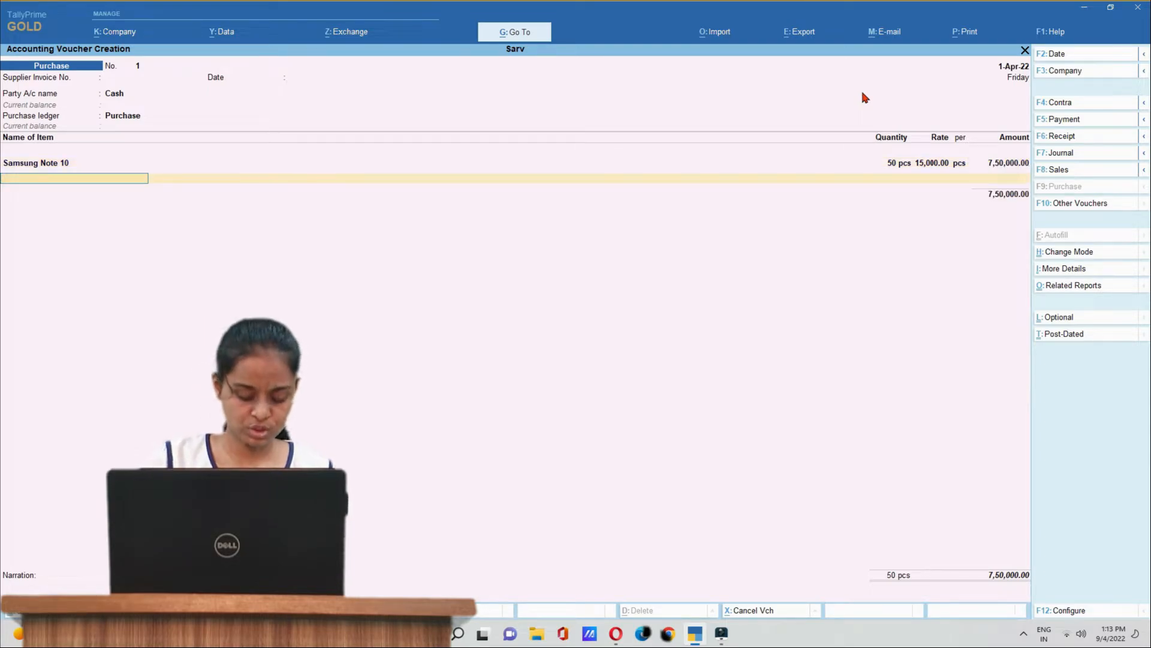
Add Vivo Y 21 to the purchase voucher, allocating 40 pcs to Godown 2 at a rate of 16,000.
text(Viv)
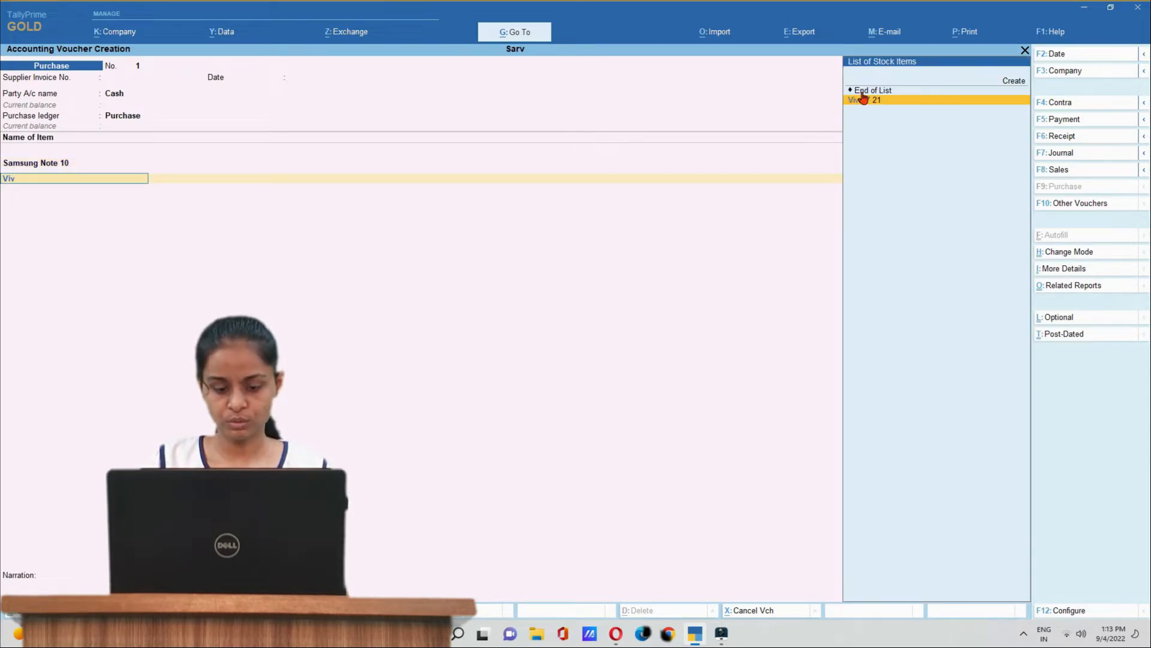
click(864, 99)
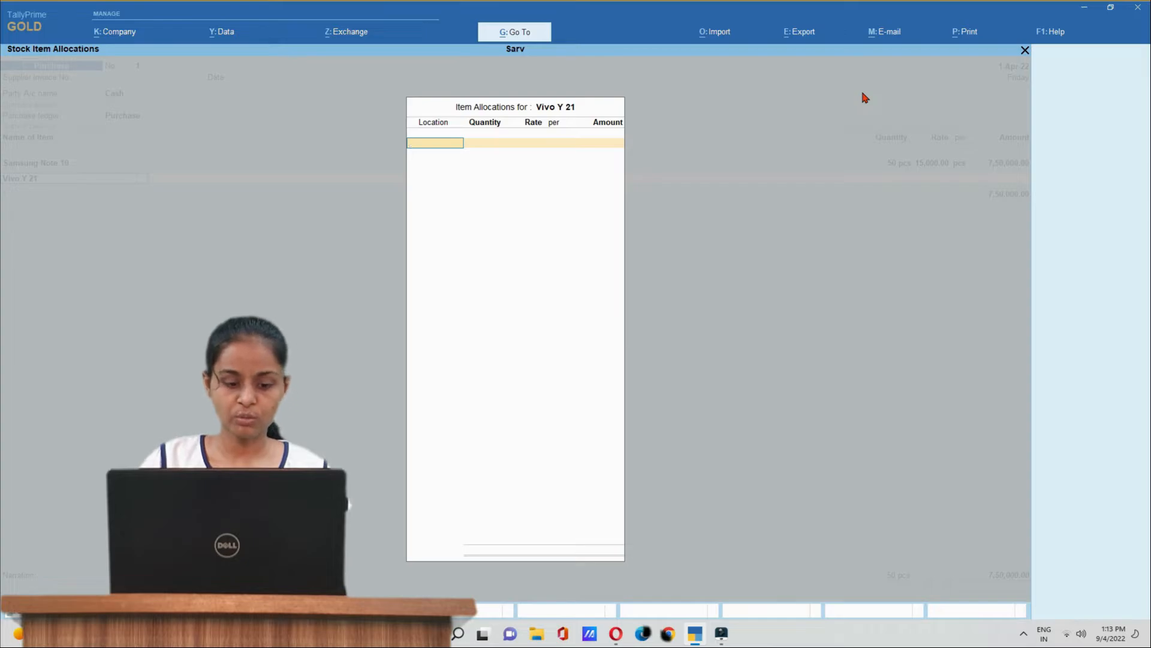
key(Down)
key(Down)
key(Down)
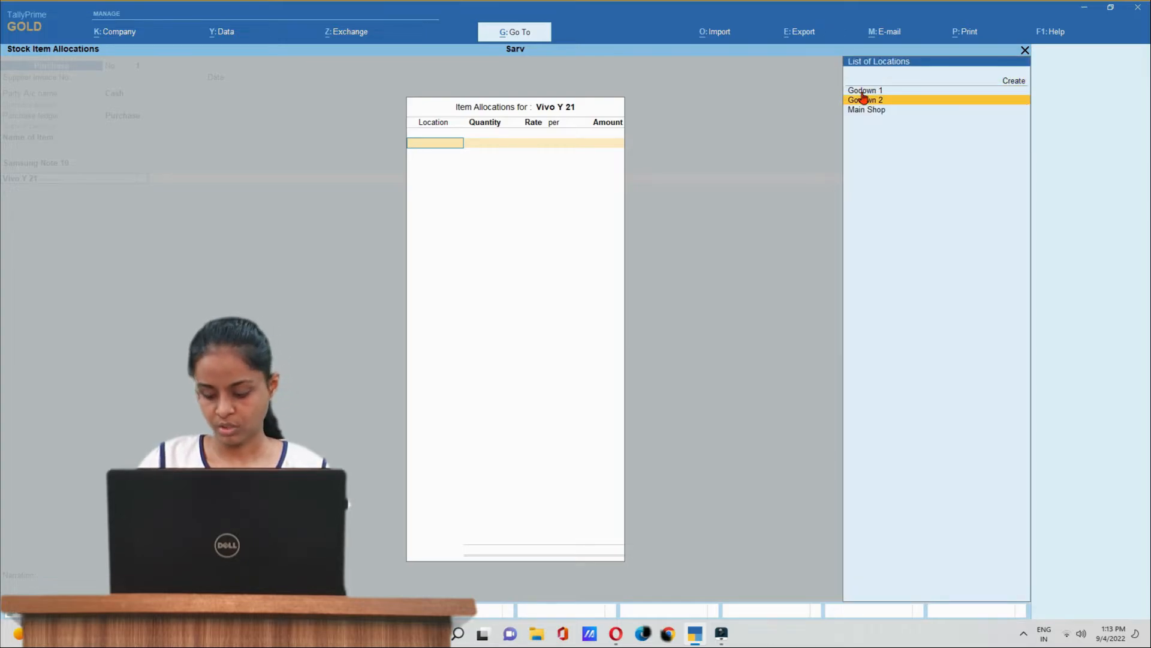
click(863, 99)
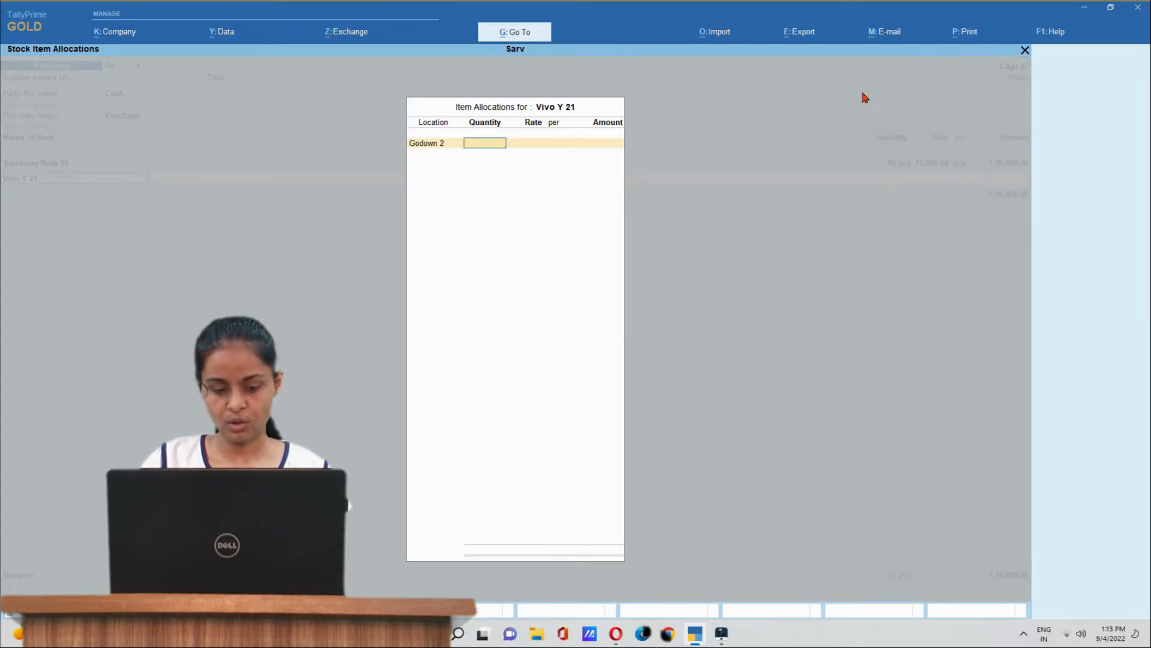
text(40)
key(Return)
text(16)
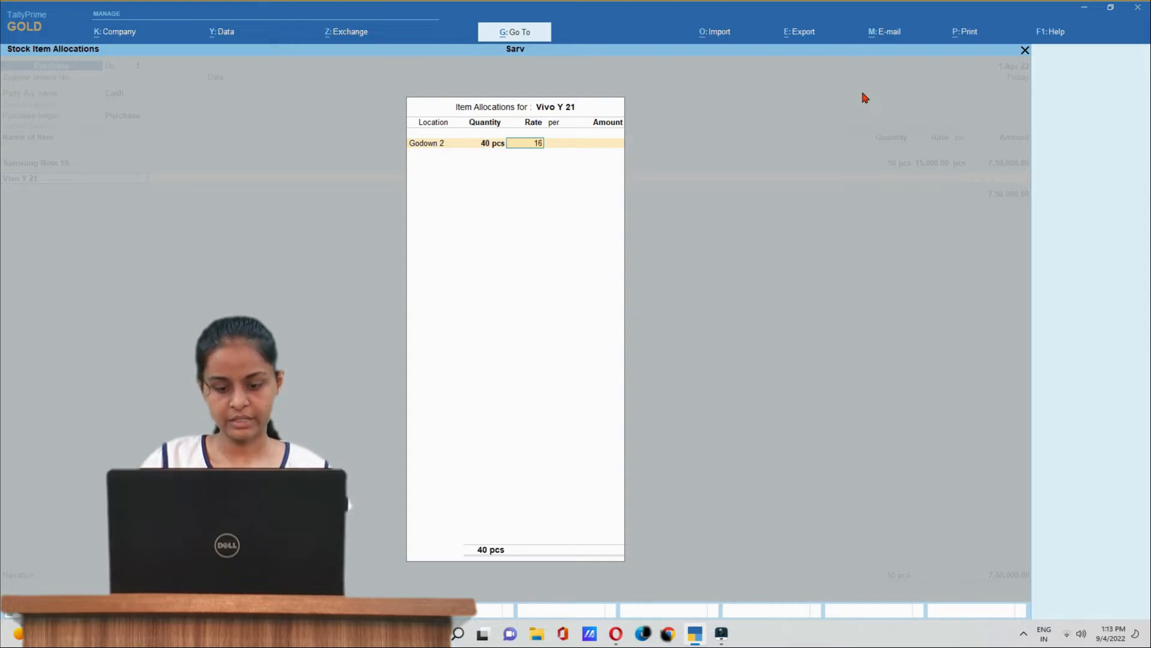
text(,000)
key(Return)
key(Return)
key(Return)
key(Return)
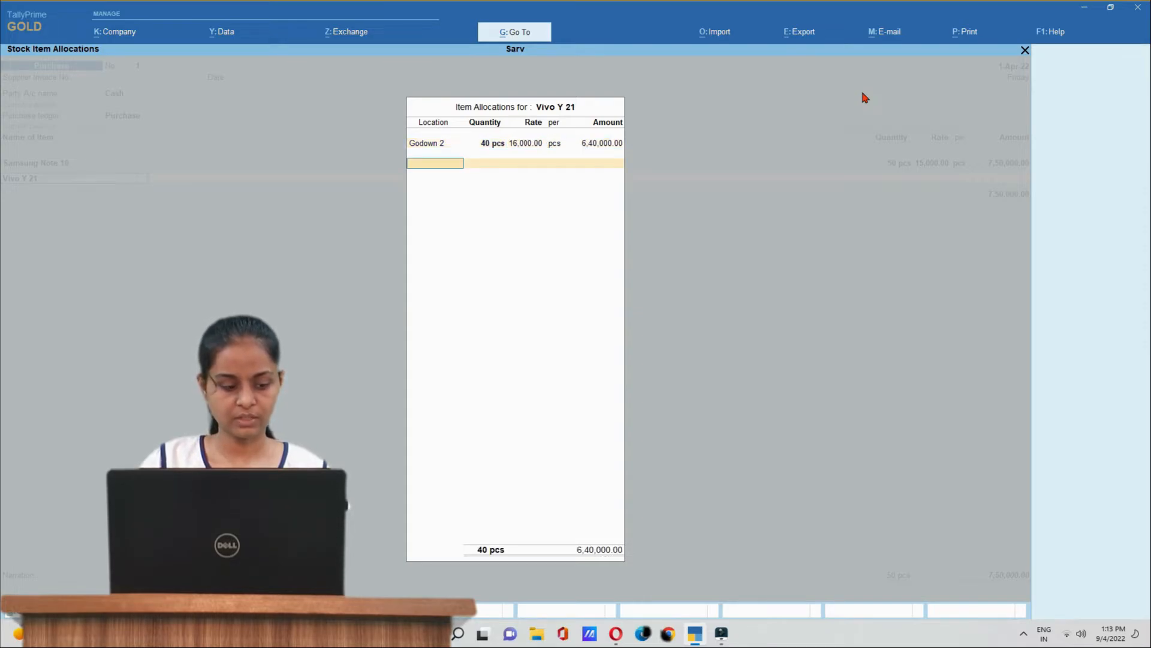
key(Return)
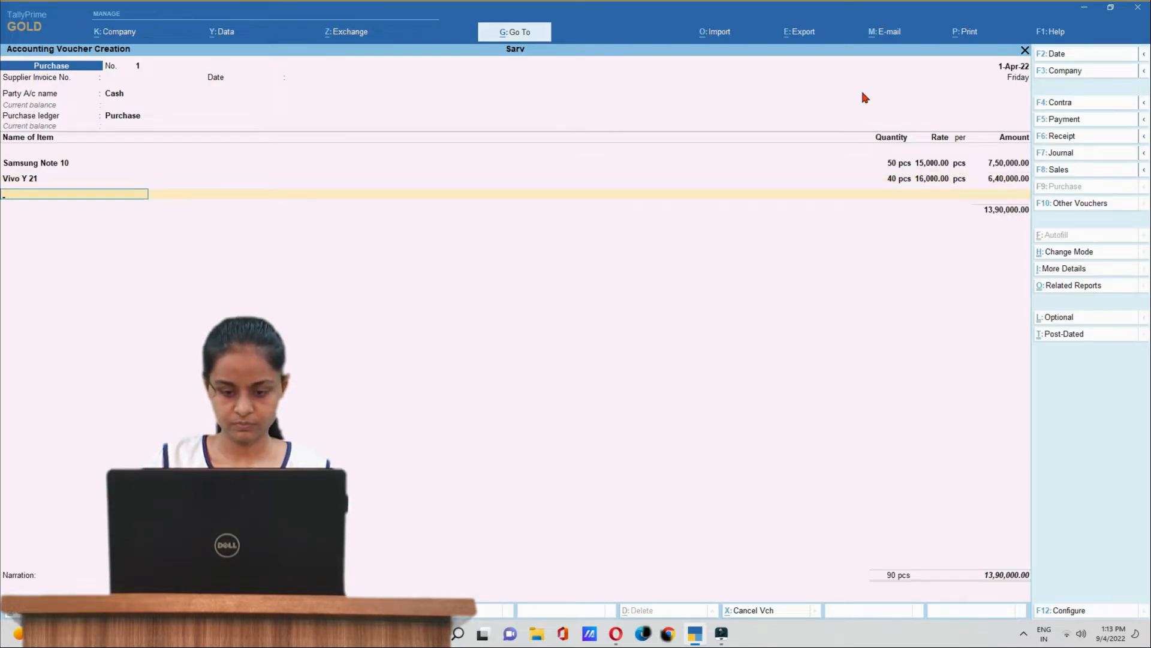
Add Oppo to the purchase voucher, allocating 30 pcs to Main Shop at a rate of 18,000.
text(Op)
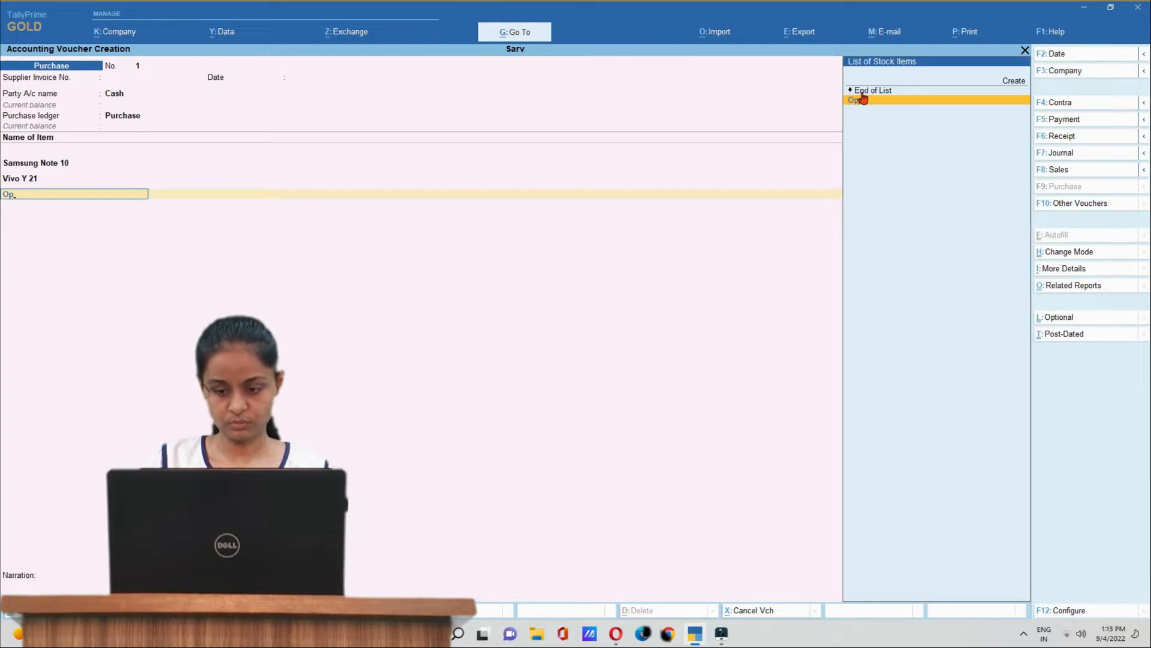
click(863, 99)
text(M)
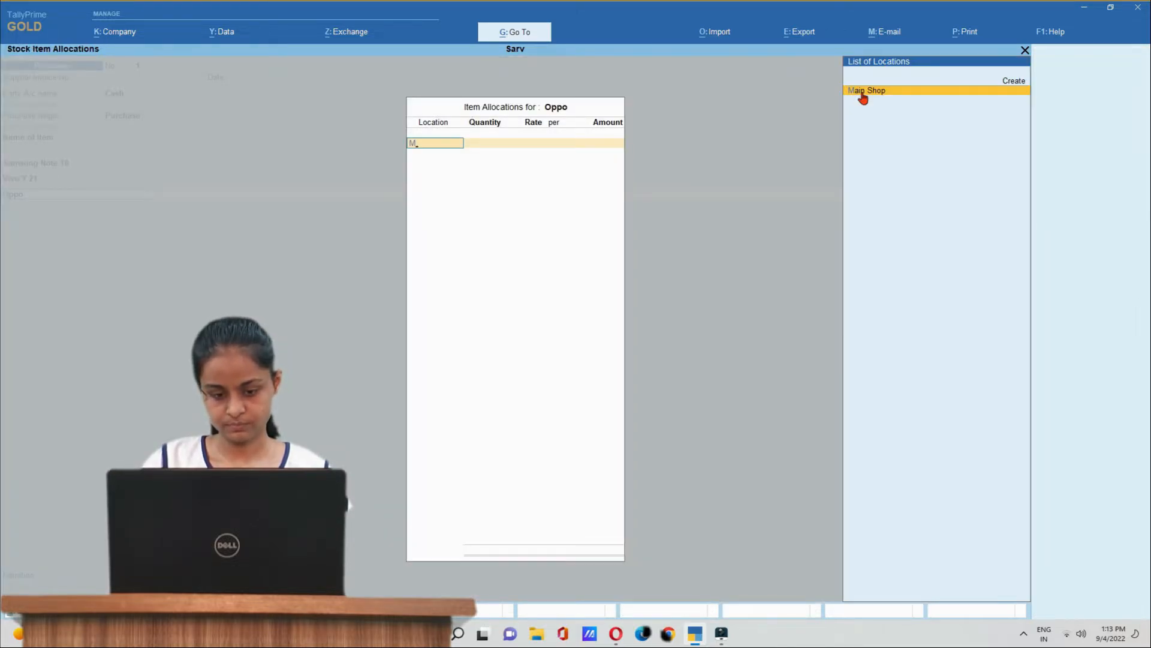
click(863, 95)
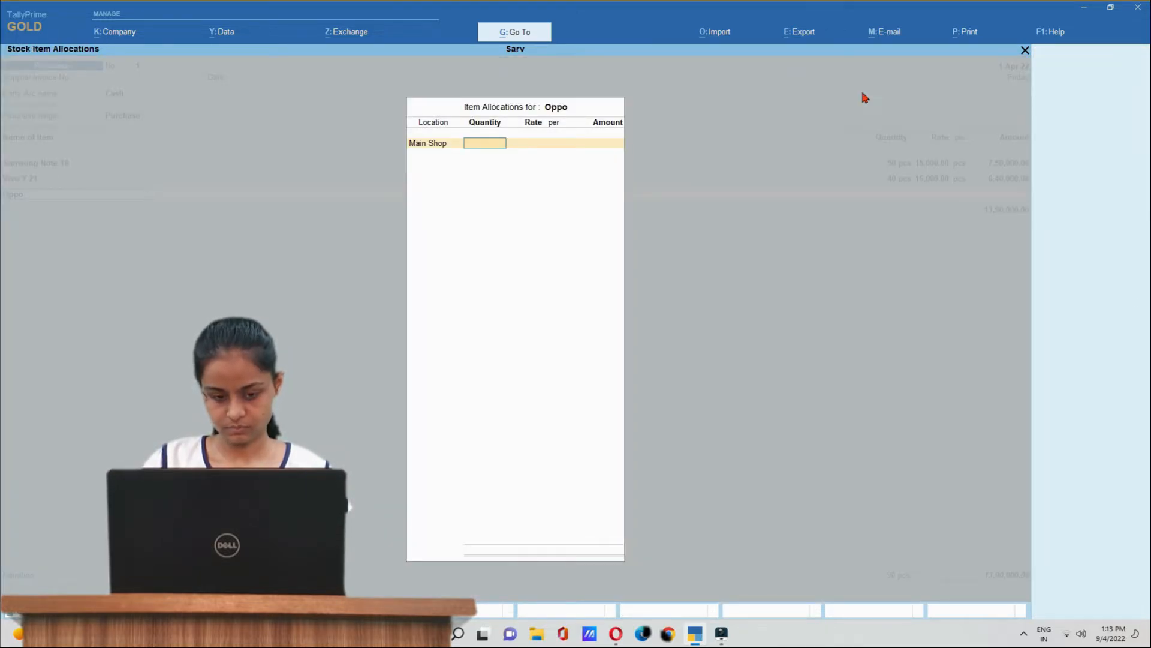
text(30)
key(Return)
text(1)
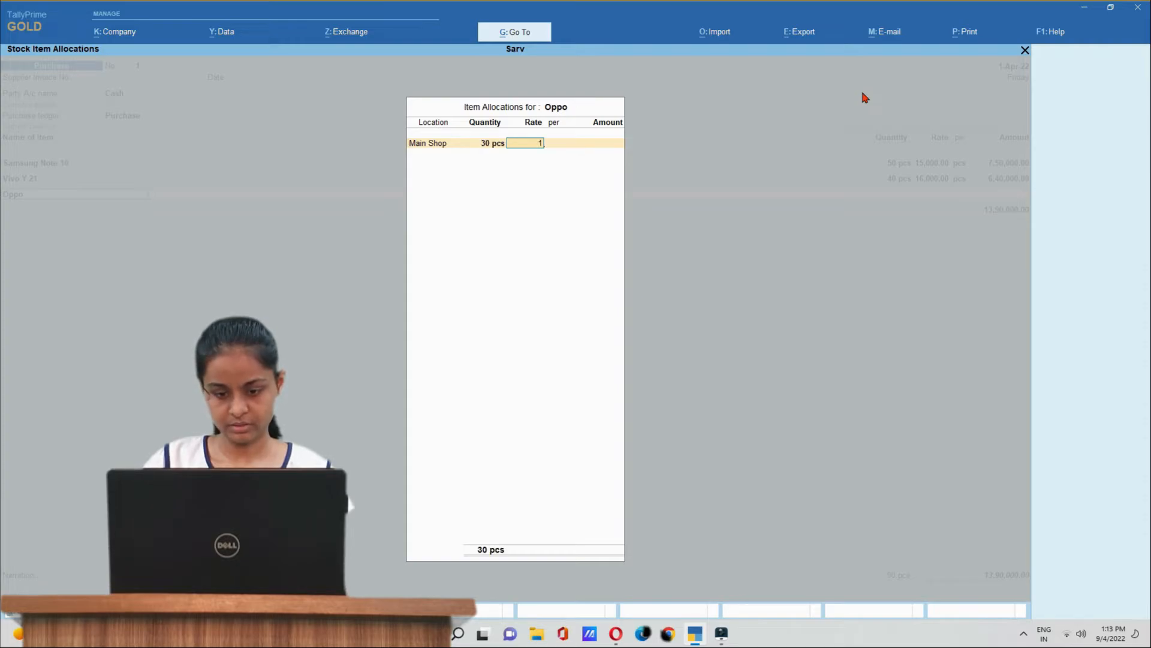
text(8,000)
key(Return)
key(Return)
key(Return)
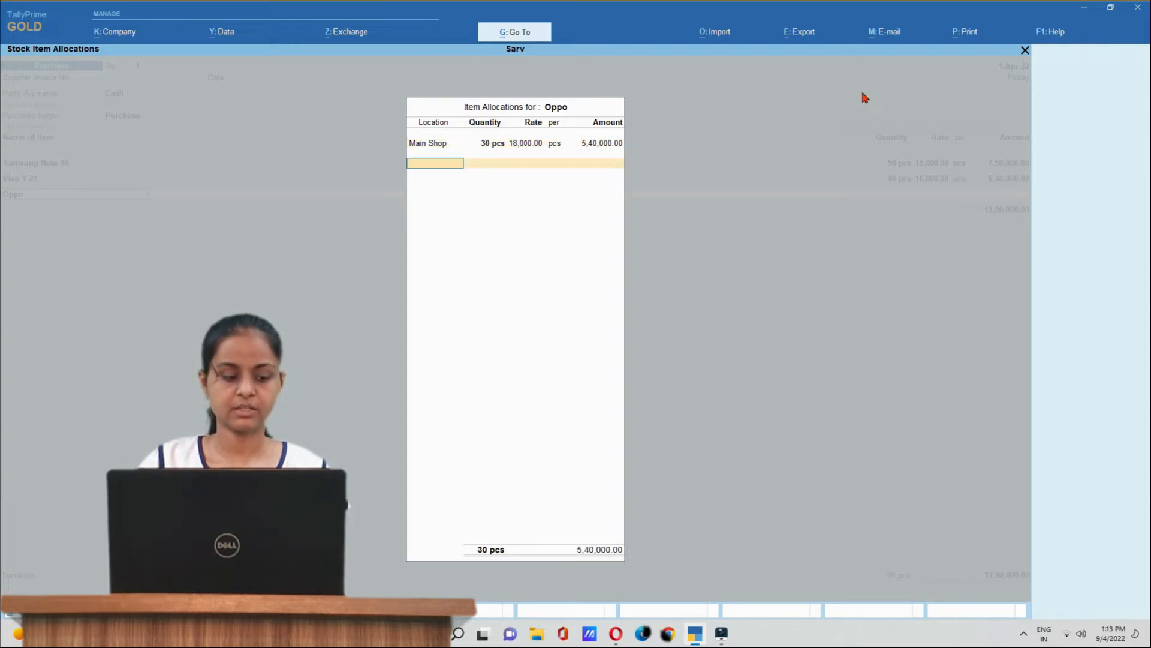
key(Return)
key(Return)
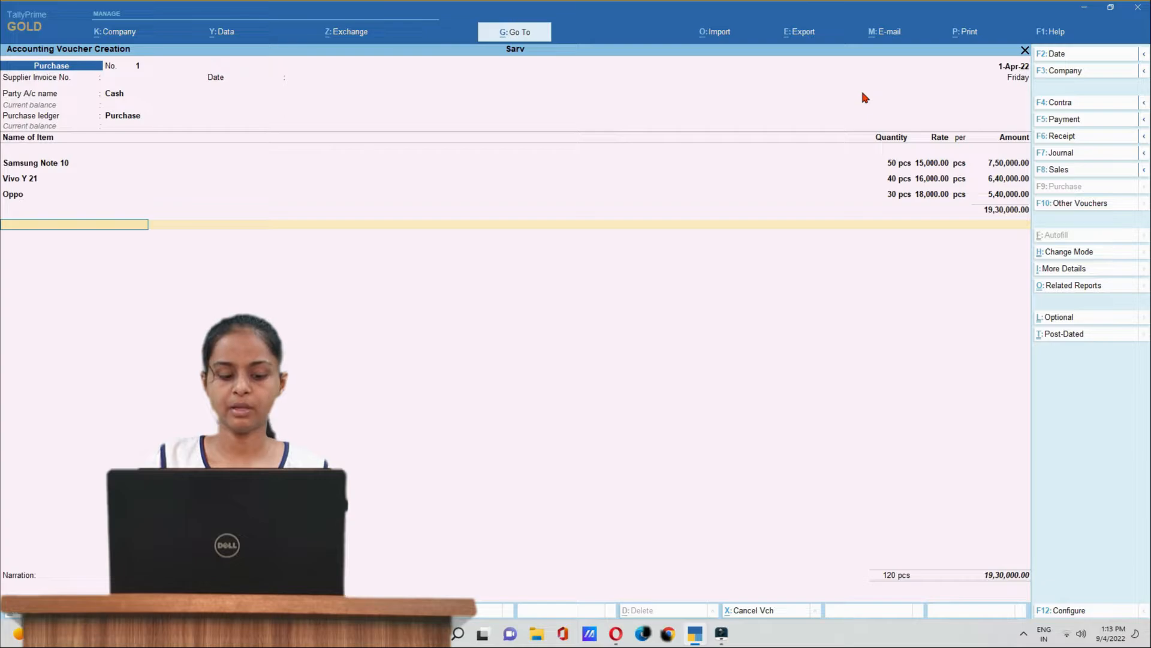
End the item list, leave the narration blank and accept the purchase voucher.
key(Return)
key(Return)
key(Return)
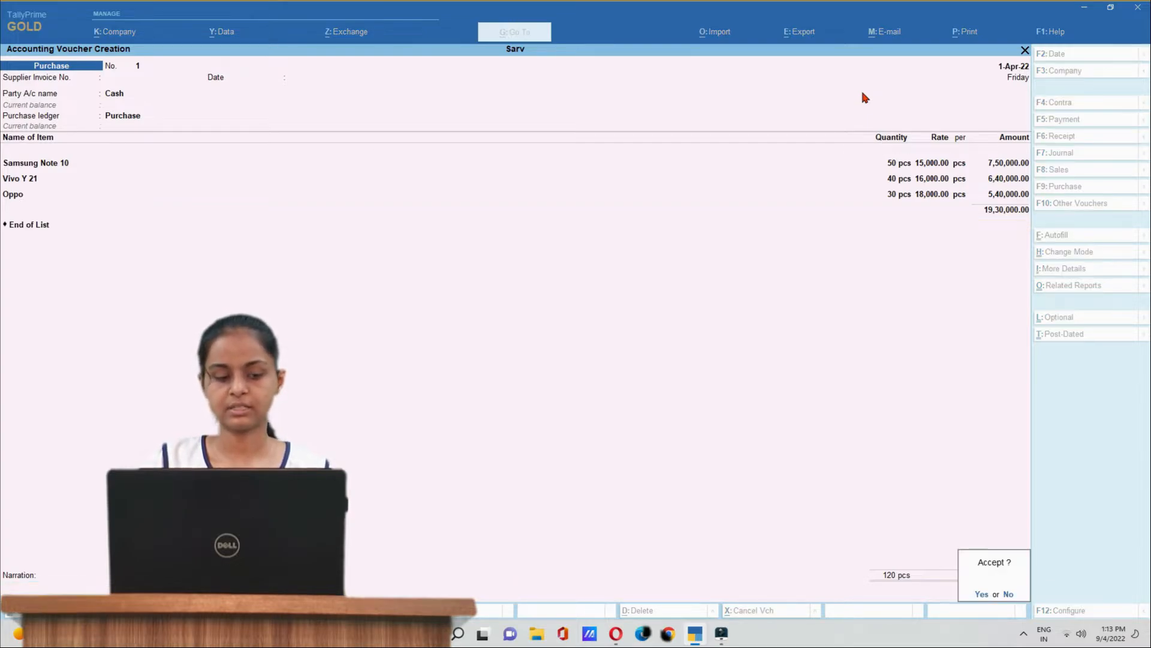
key(Return)
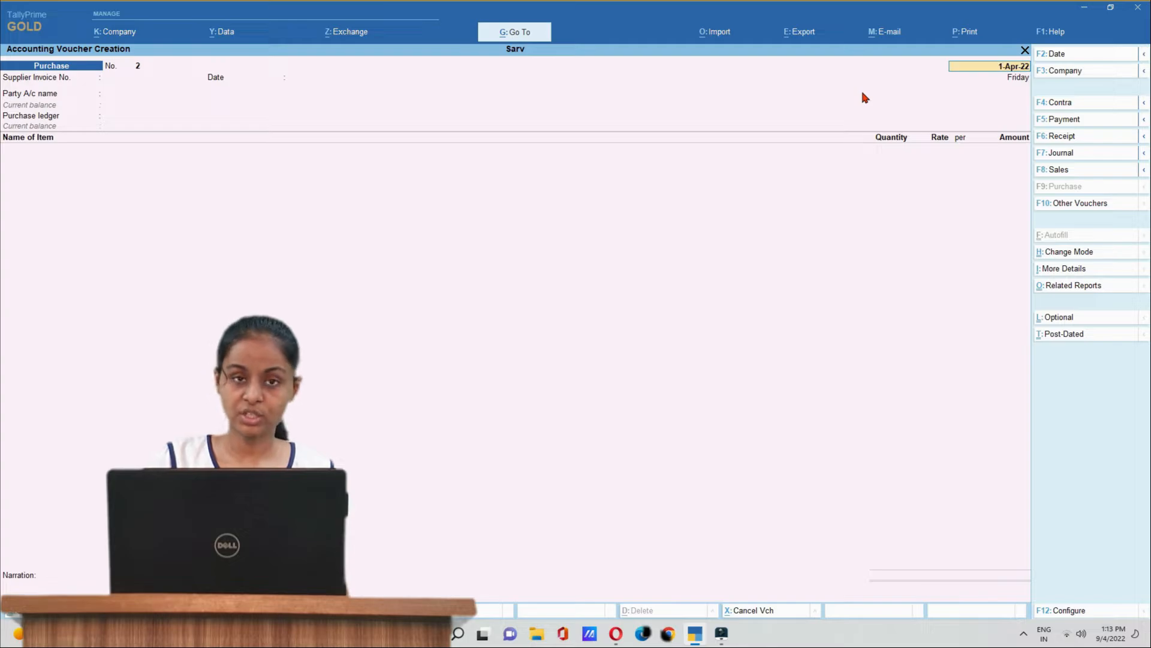
Start a Sales voucher with Cash as the party account, blank dispatch details and Sales as the sales ledger.
click(1043, 171)
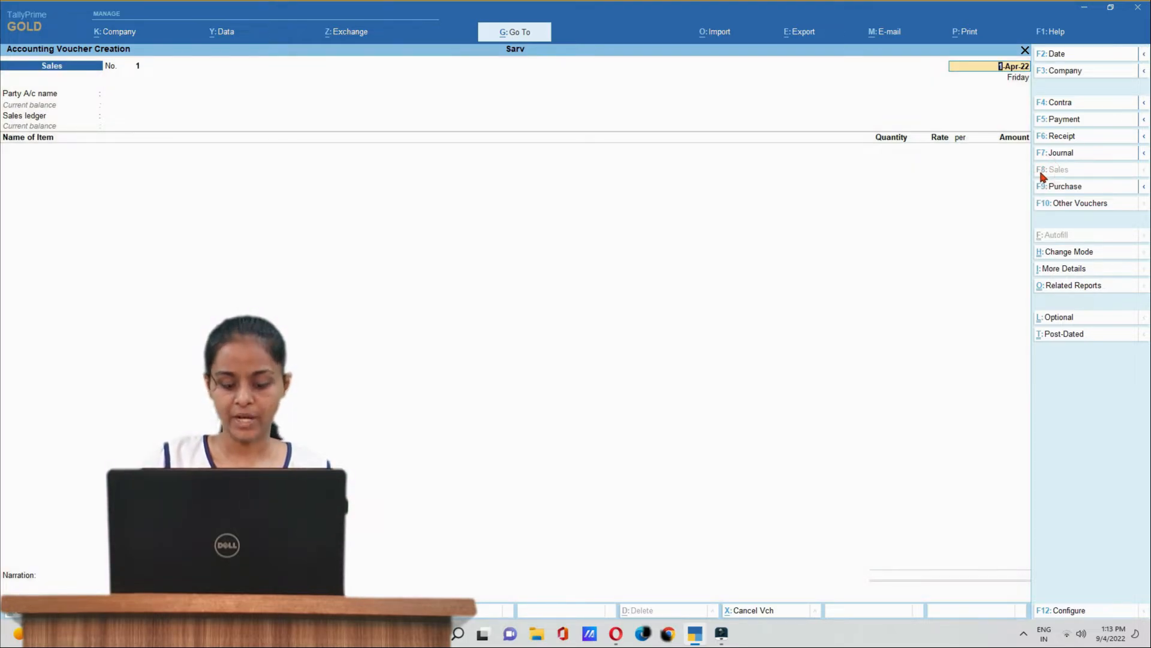
key(Return)
key(Return)
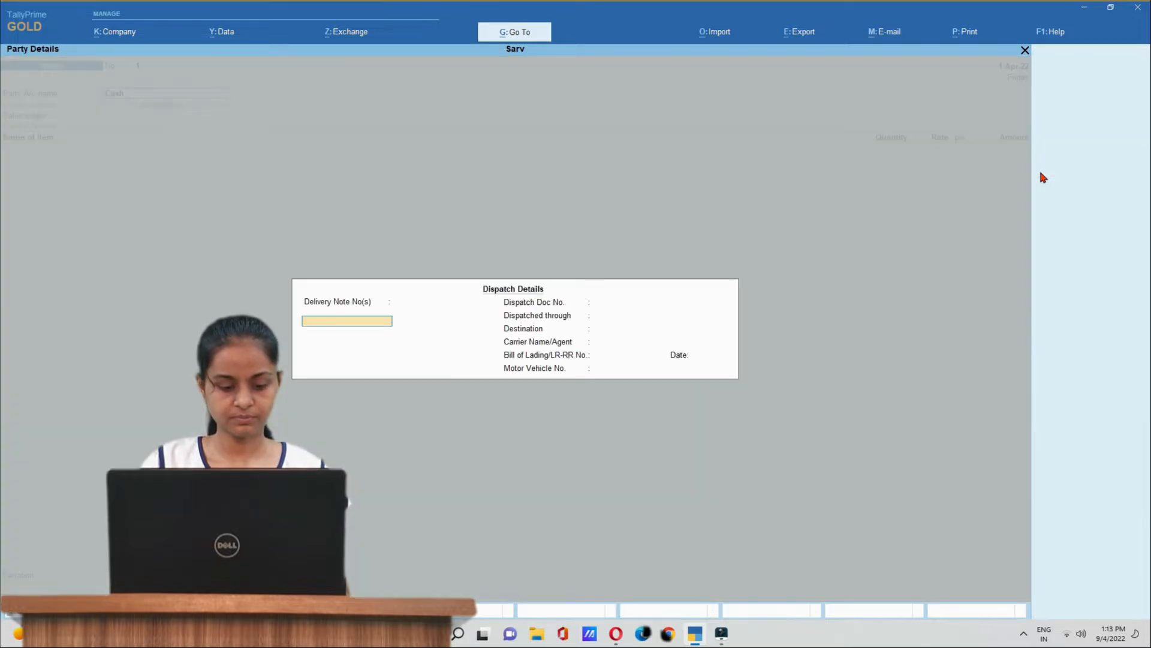
key(Return)
key(Return)
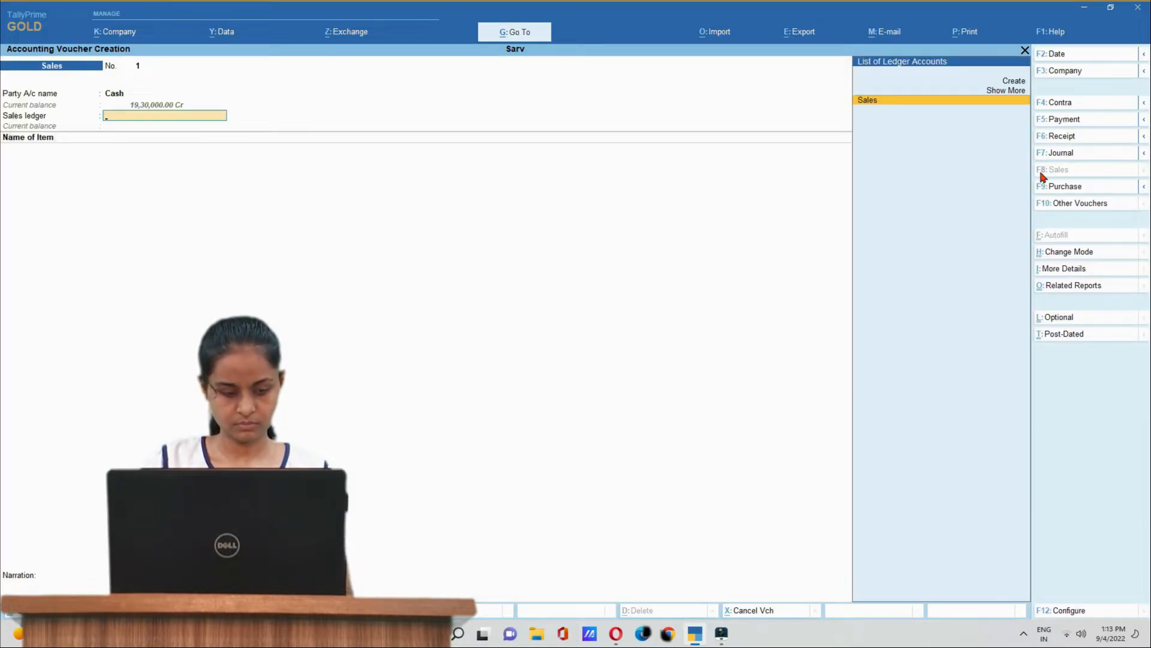
key(Return)
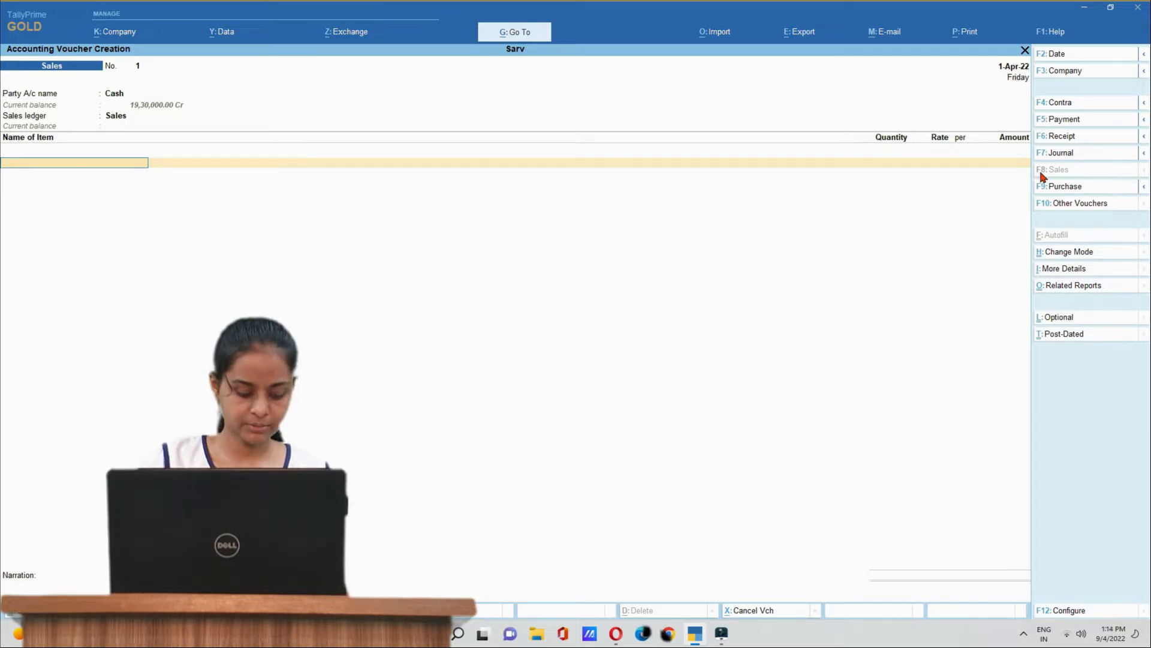
Add Samsung Note 10 to the sales voucher, selling 12 pcs from Godown 1 at a rate of 18,000.
text(S)
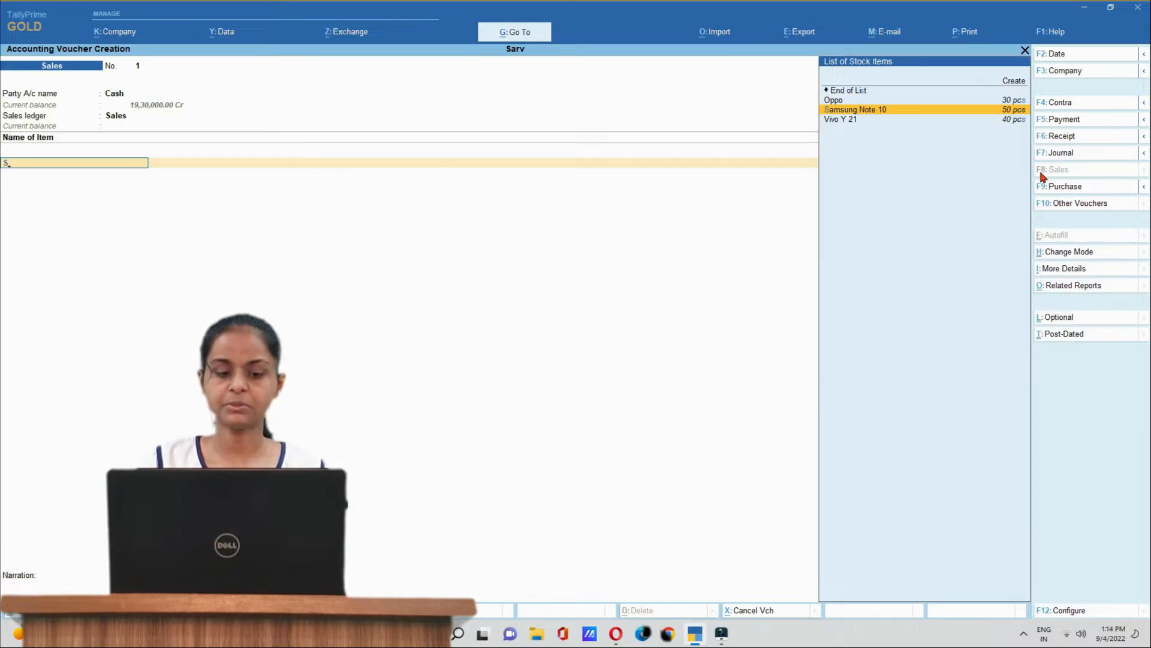
key(Return)
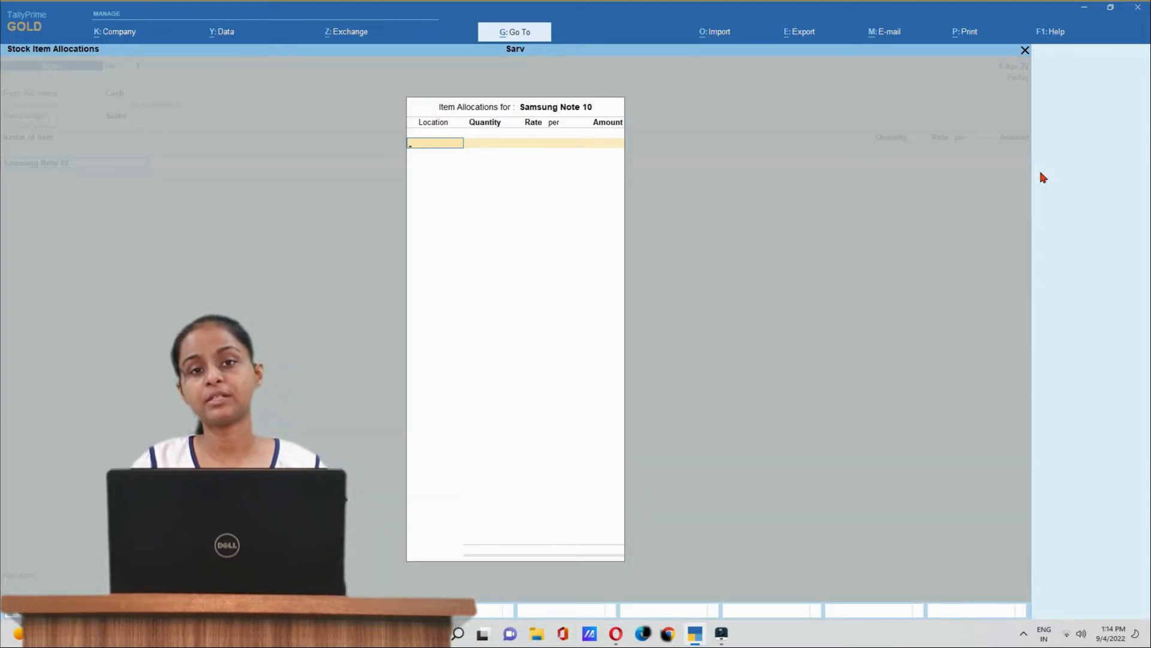
text(G)
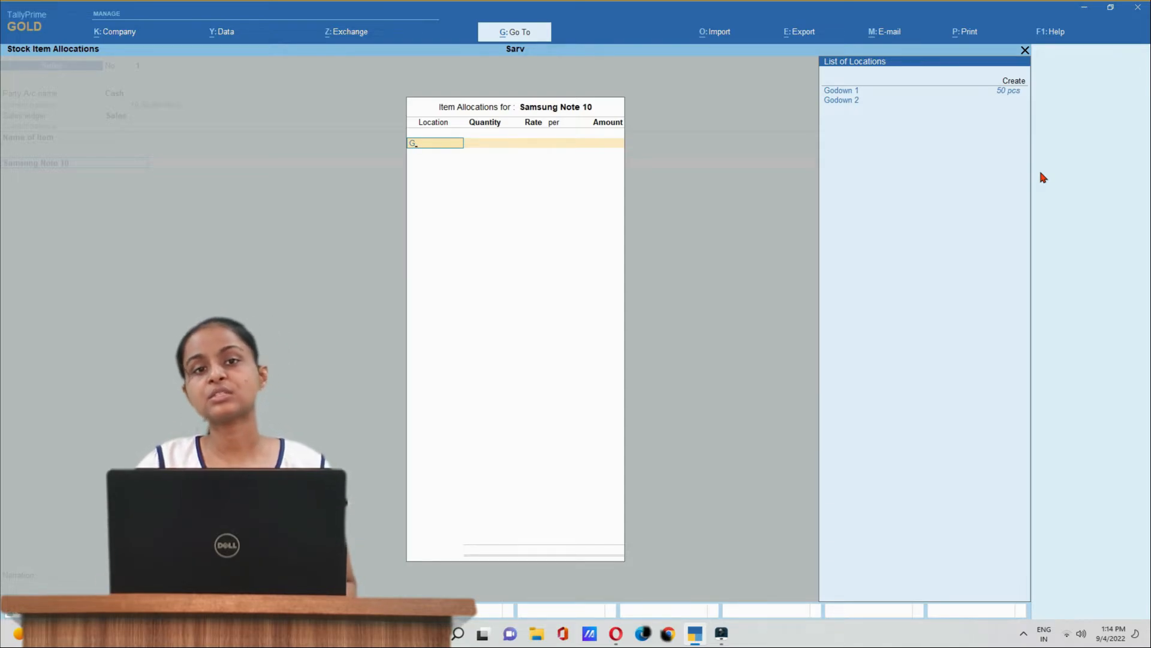
key(BackSpace)
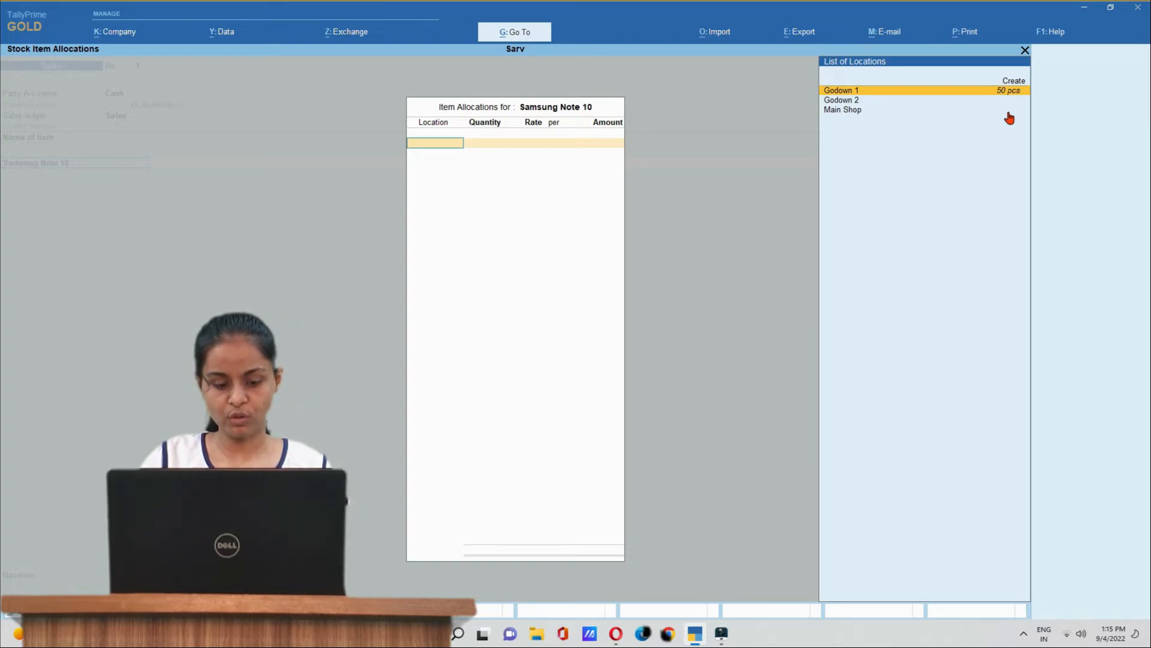
key(Return)
text(1)
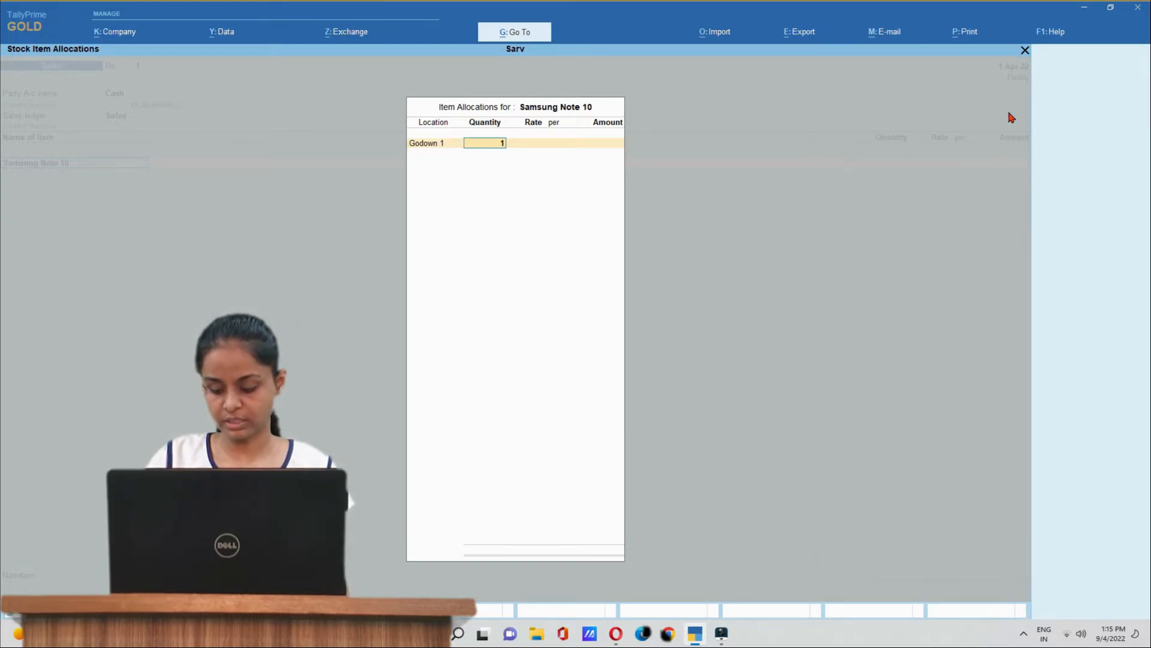
text(2)
key(Return)
text(18,00)
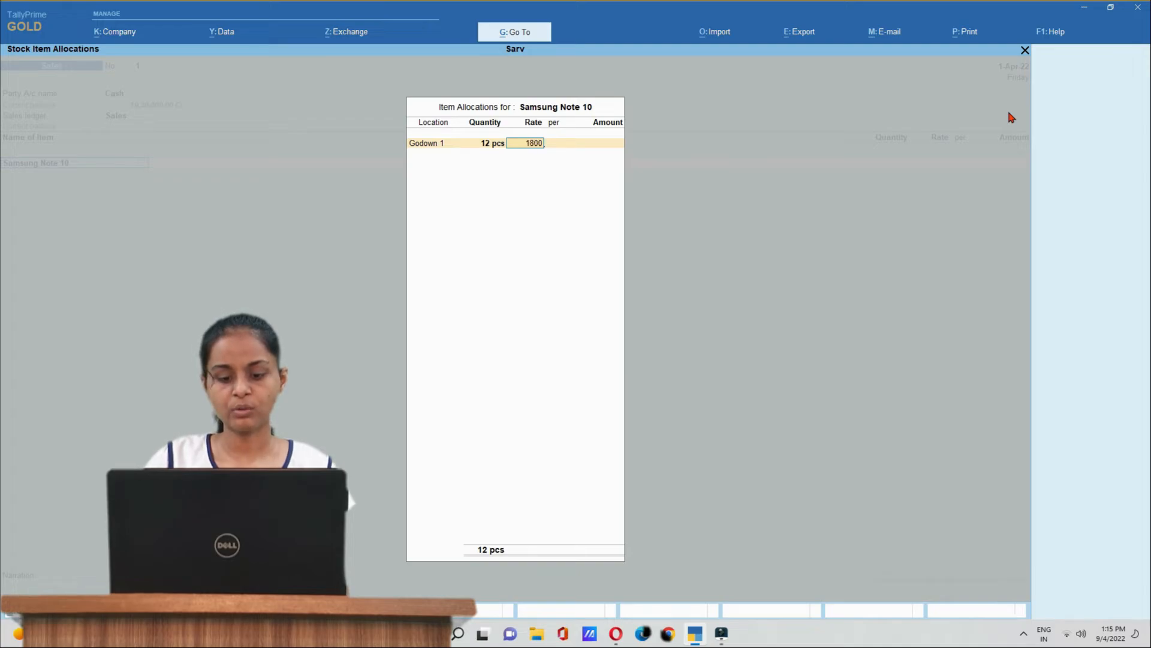
text(0)
key(Return)
key(Return)
key(Return)
key(Return)
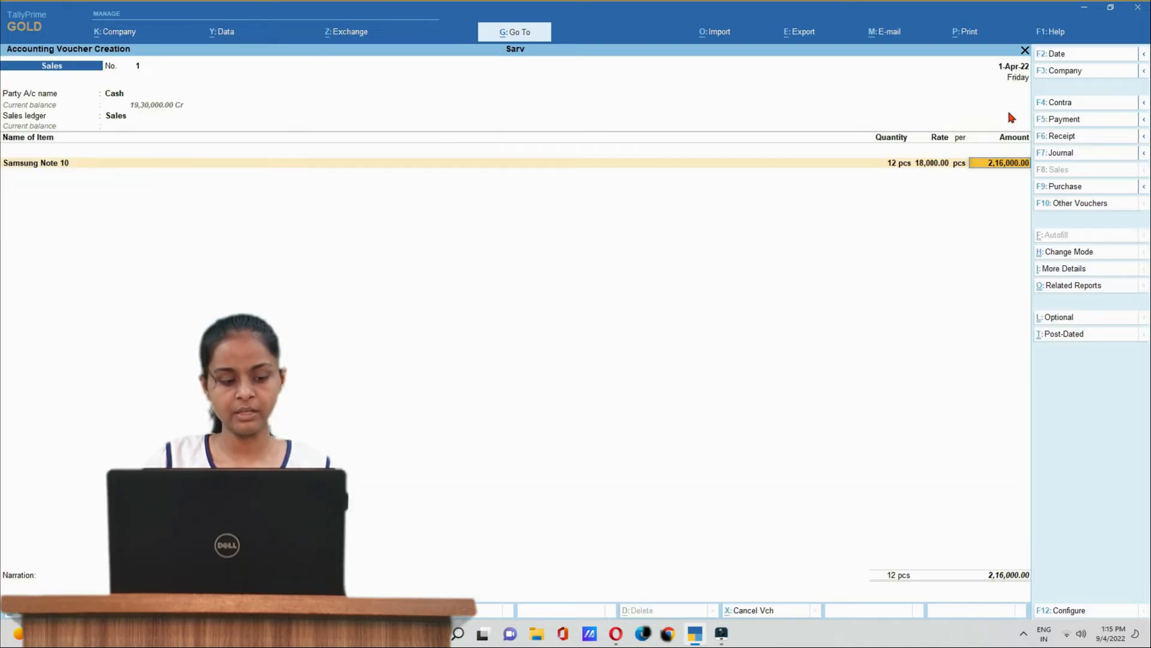
key(Return)
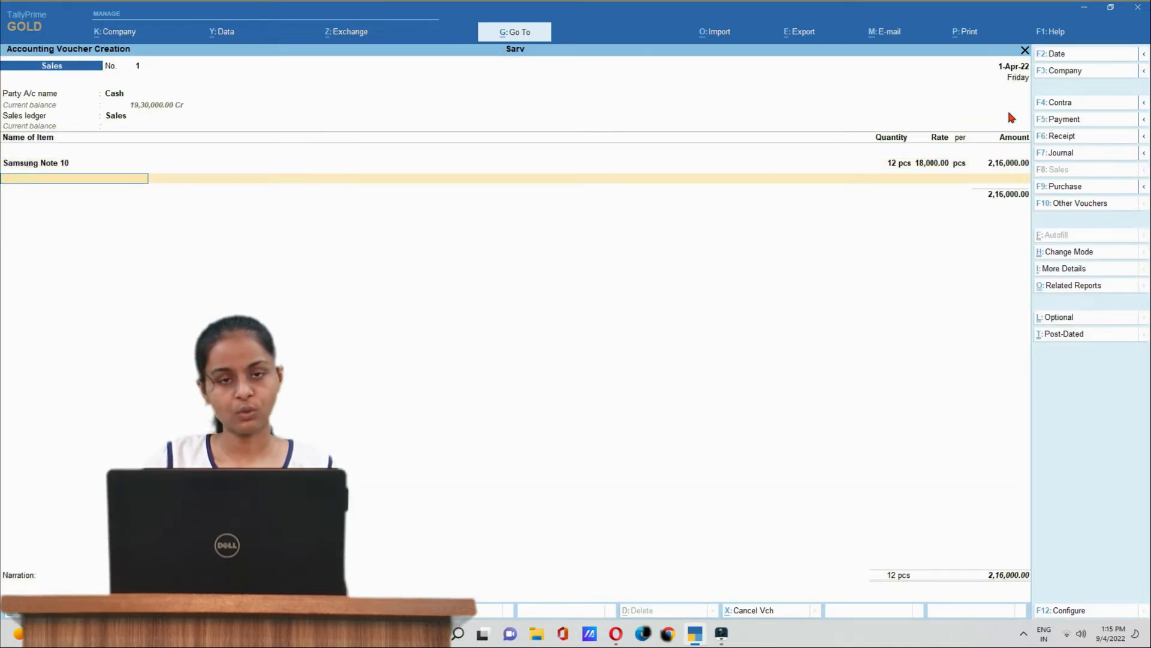
End the item list, accept the sales voucher without narration and return to the Gateway of Tally.
key(Return)
key(Return)
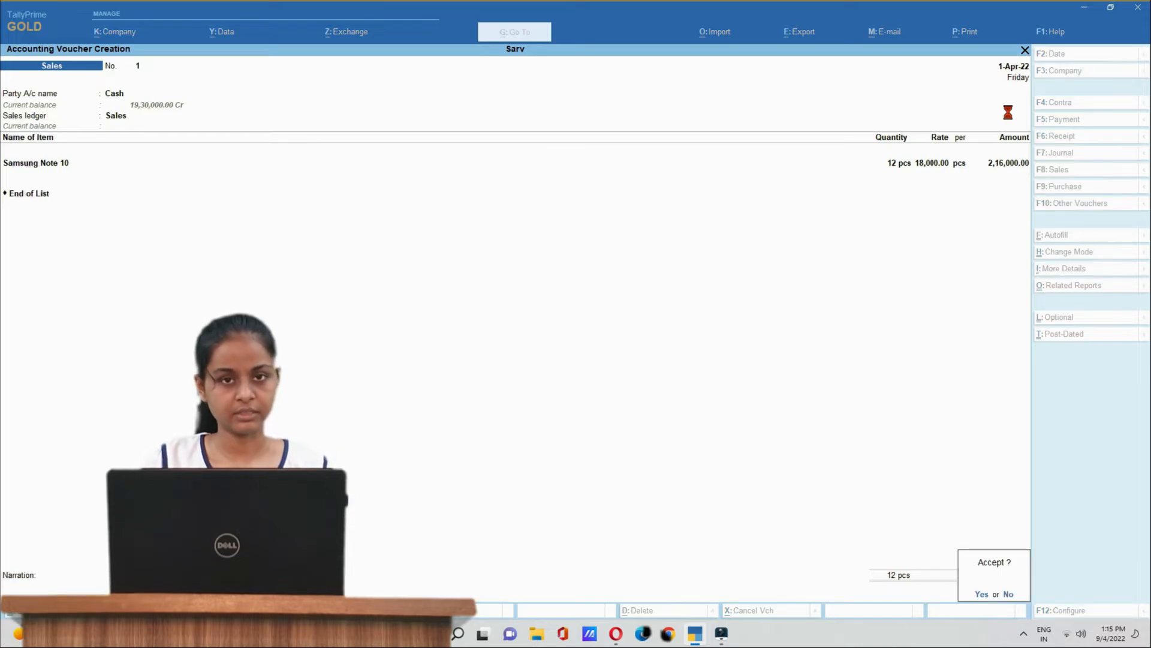
key(Return)
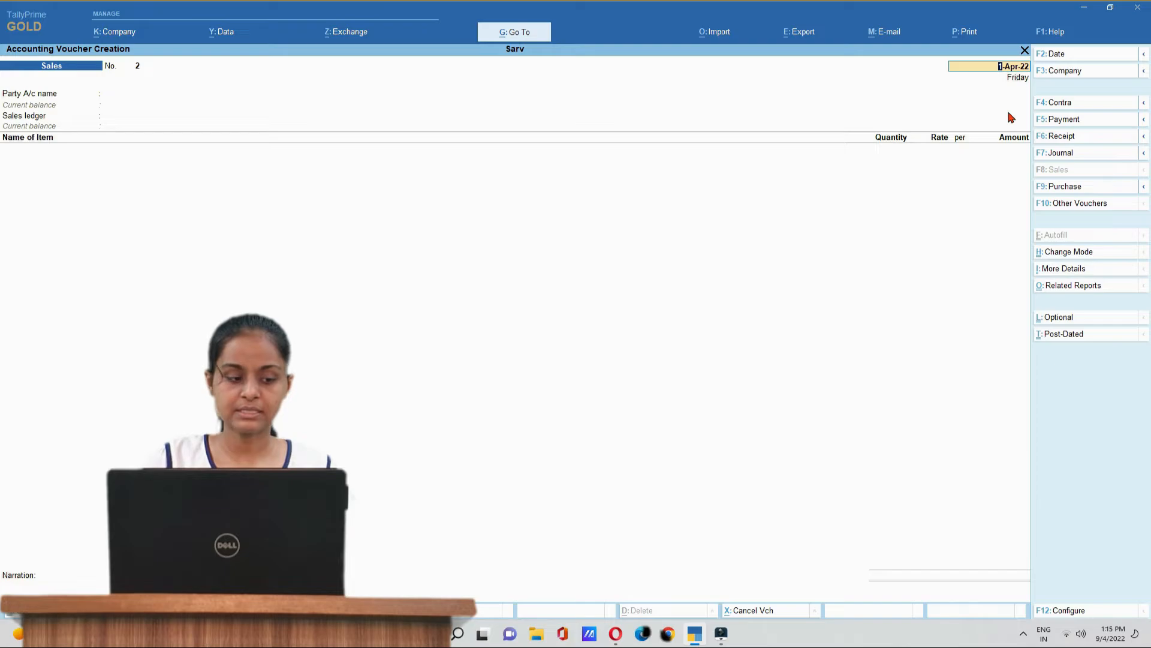
key(Escape)
key(y)
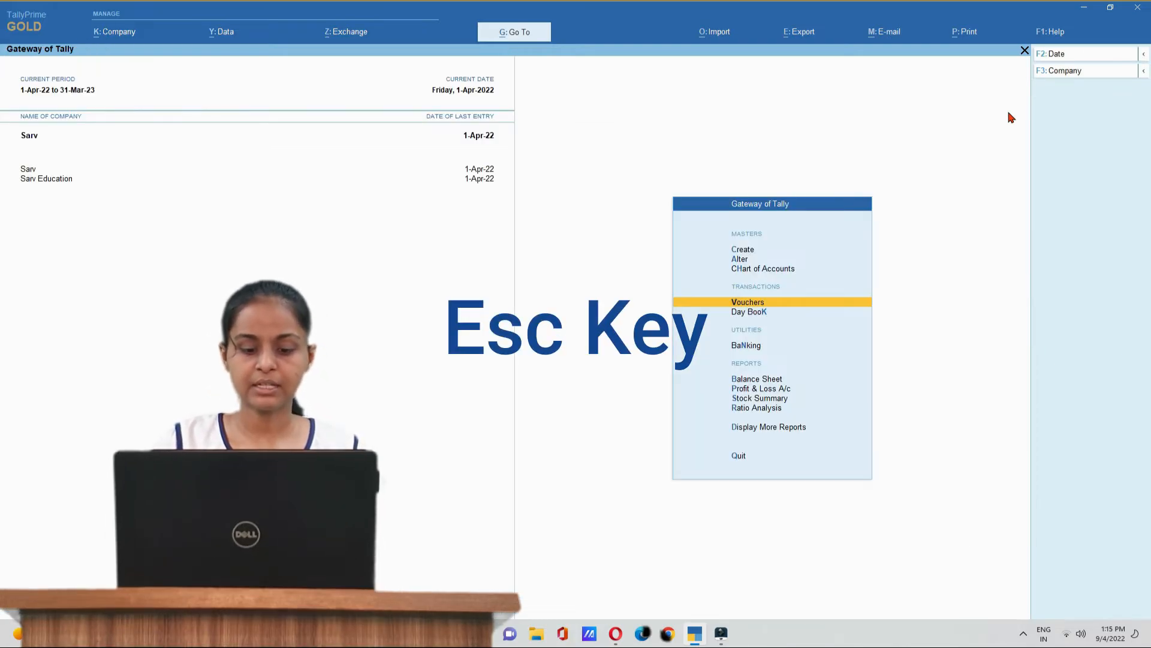
Open the Inventory Books among the additional reports from the Gateway of Tally.
key(Down)
key(Down)
key(Down)
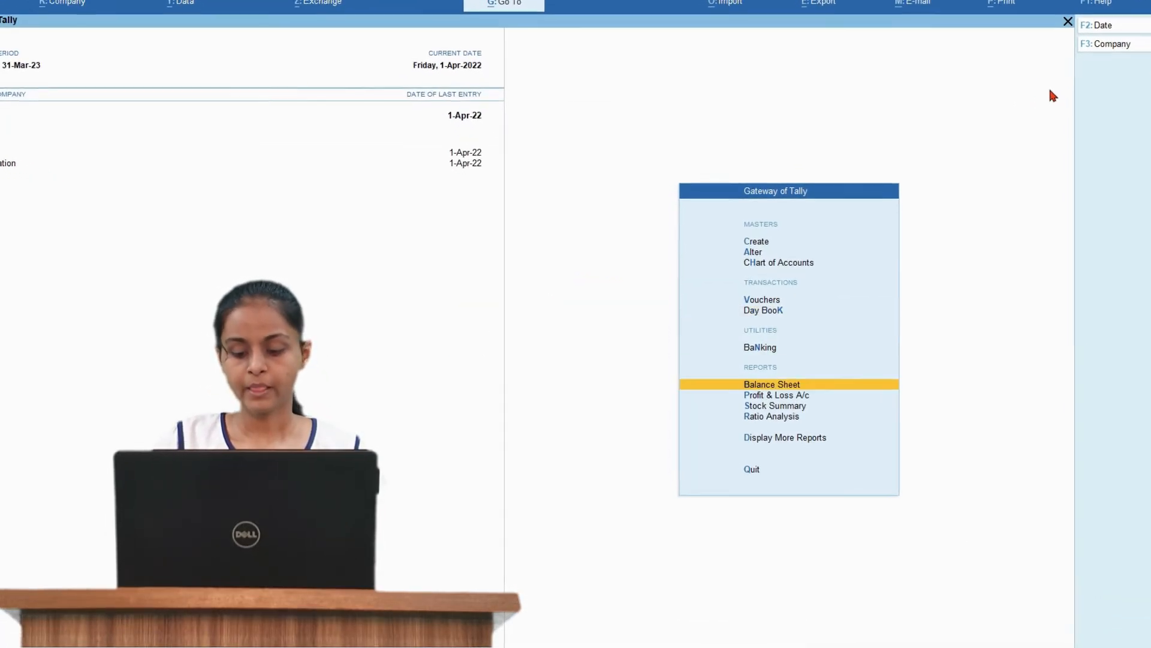
key(Down)
key(Down)
key(Down)
key(Down)
key(Return)
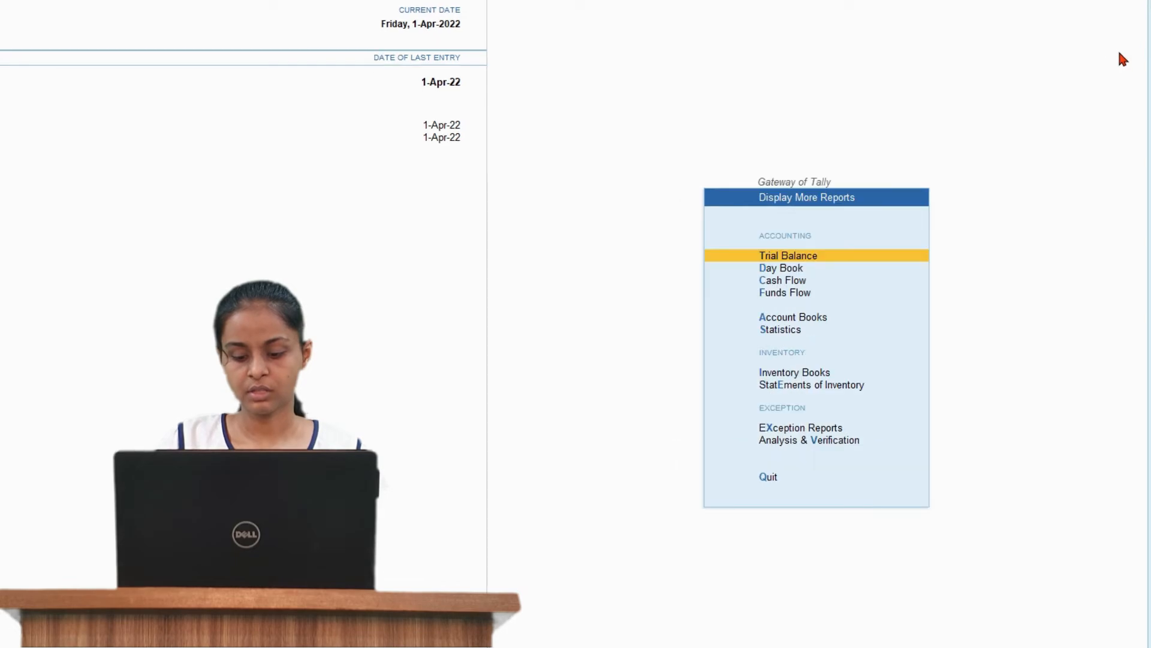
key(Down)
key(Down)
key(Down)
key(Down)
key(Down)
key(Down)
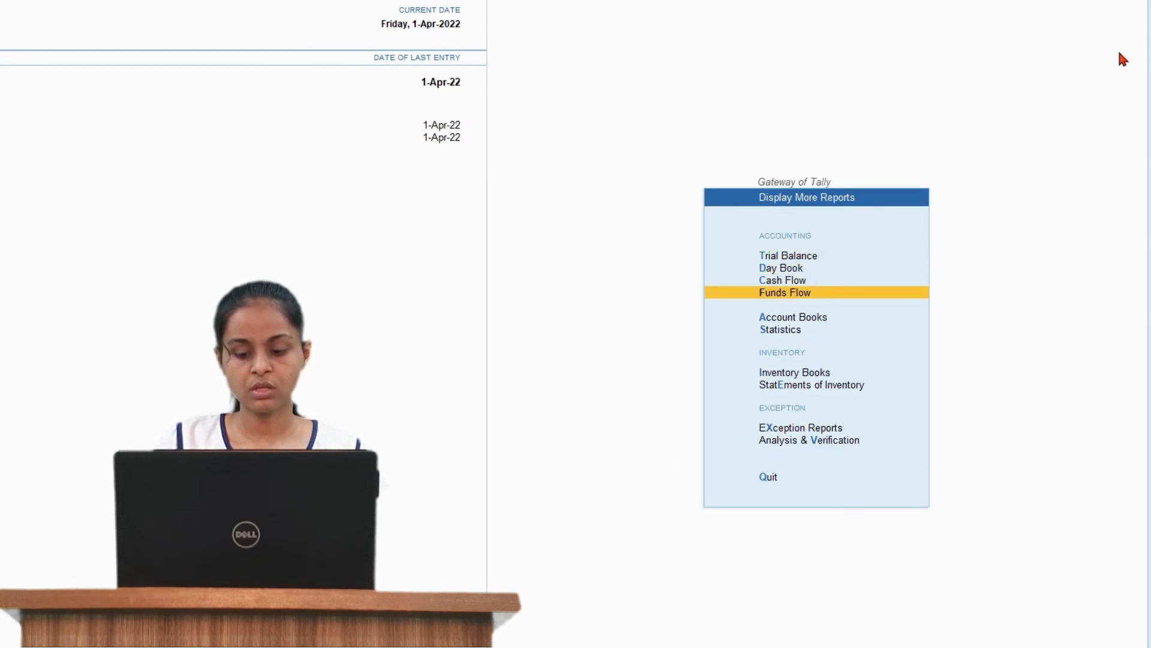
key(Return)
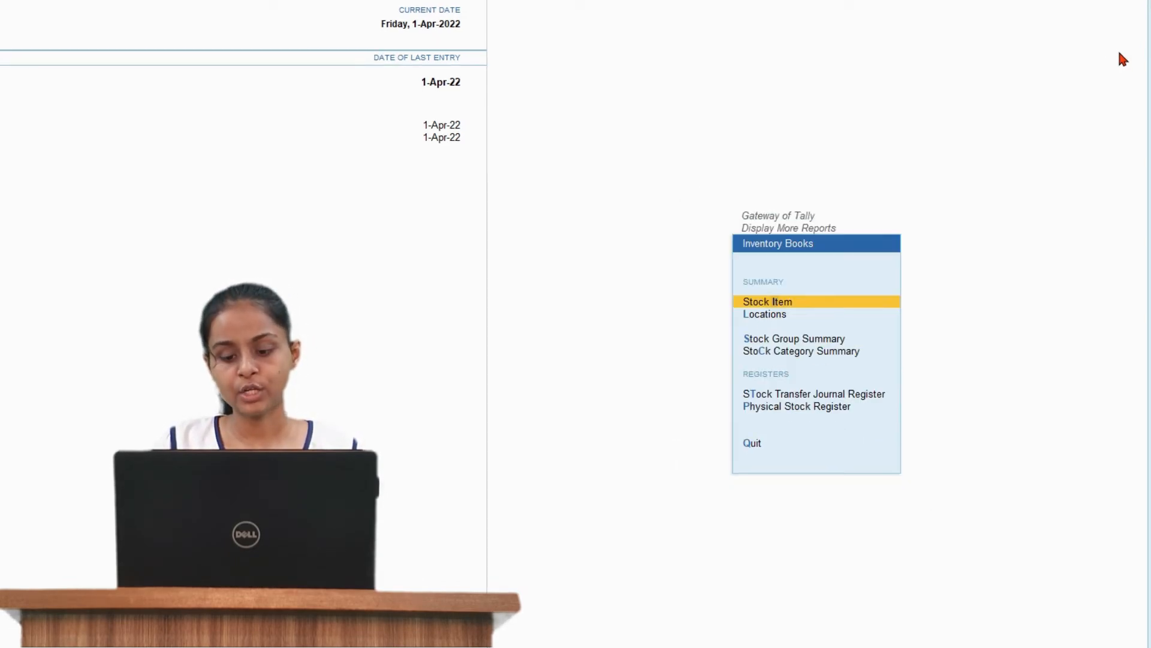
Display the Locations summary report for Godown 1.
key(Down)
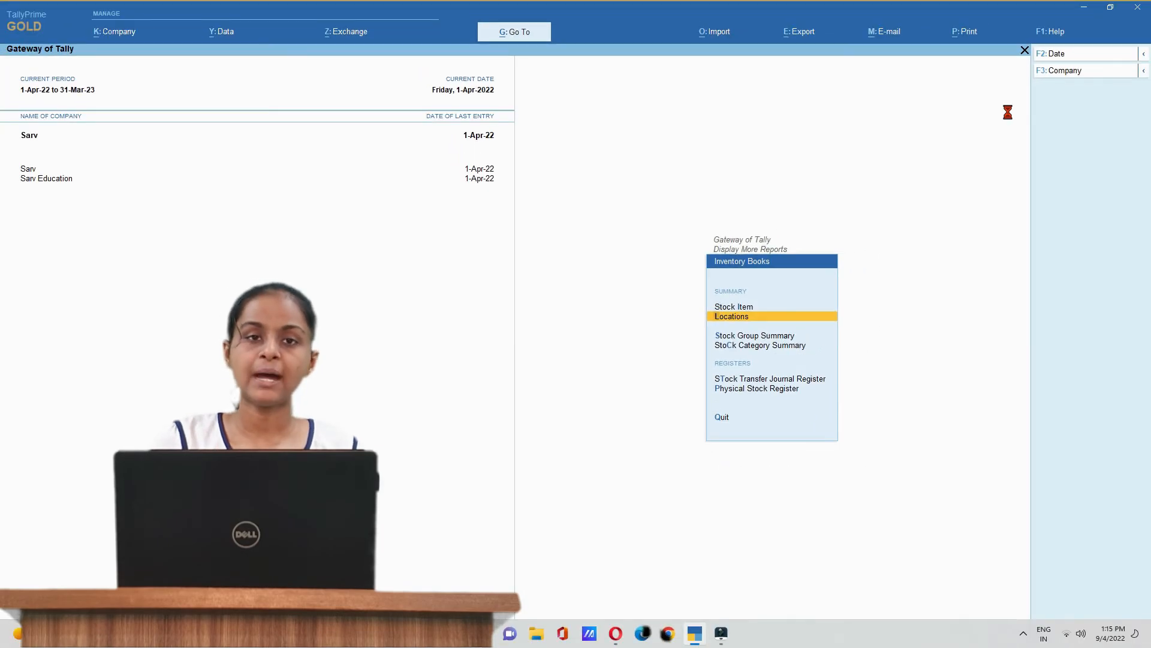
key(Return)
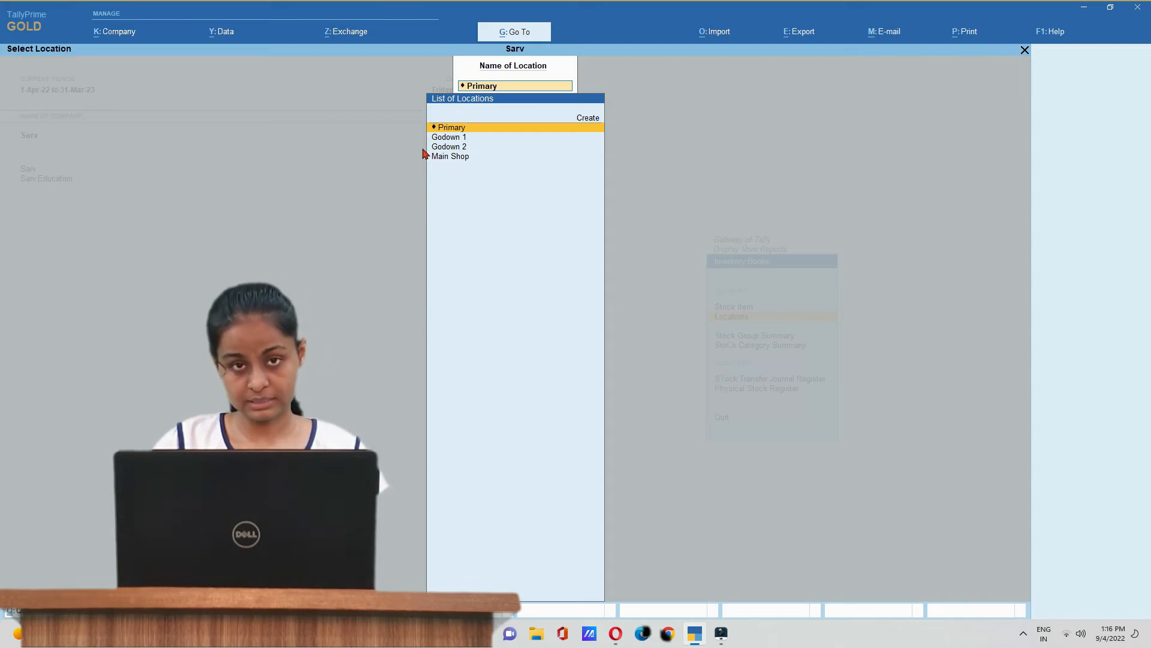
key(Down)
key(Return)
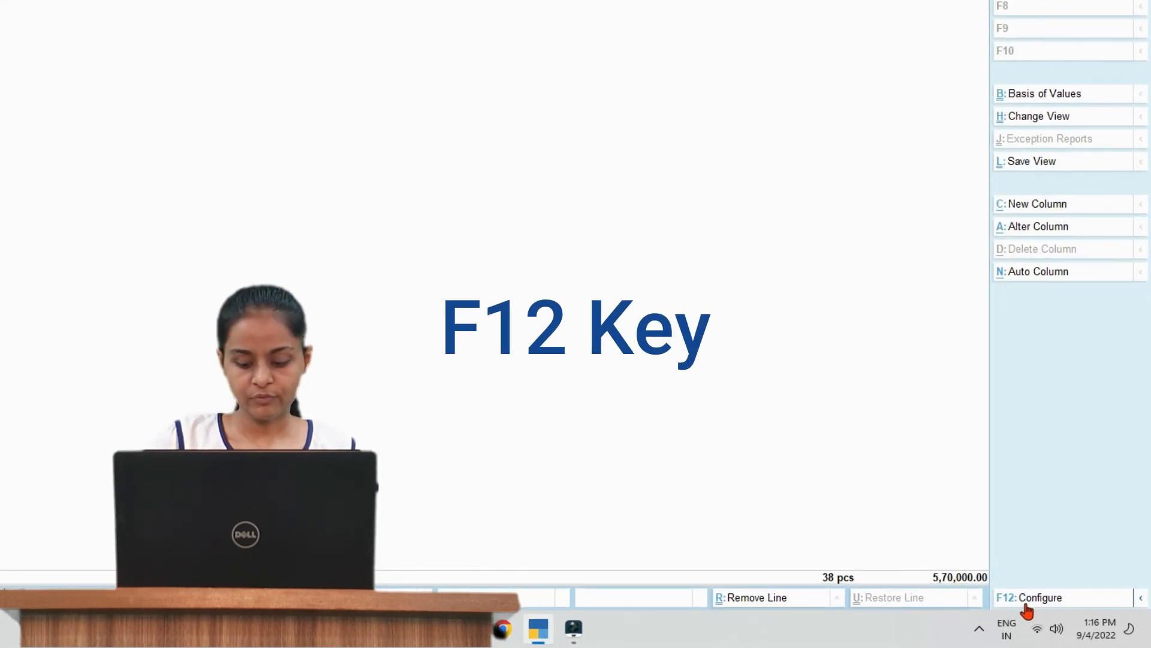
Configure the Godown 1 summary to show goods inwards and goods outwards, and save the configuration.
click(1027, 609)
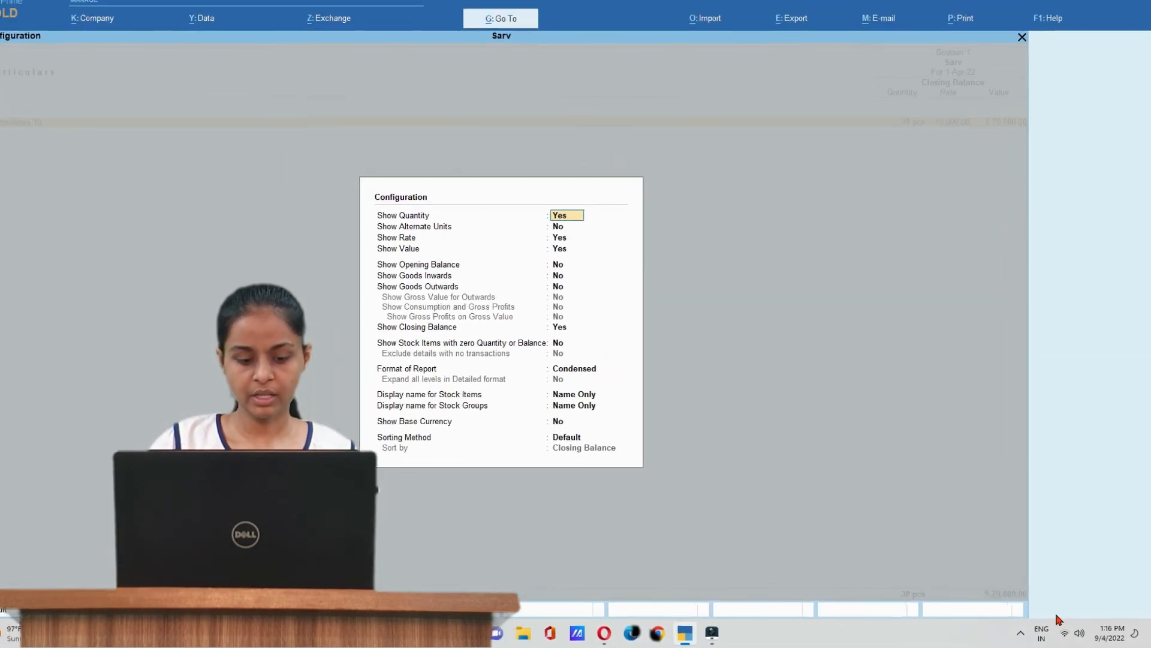
key(Down)
key(Down)
key(Down)
key(Down)
key(Down)
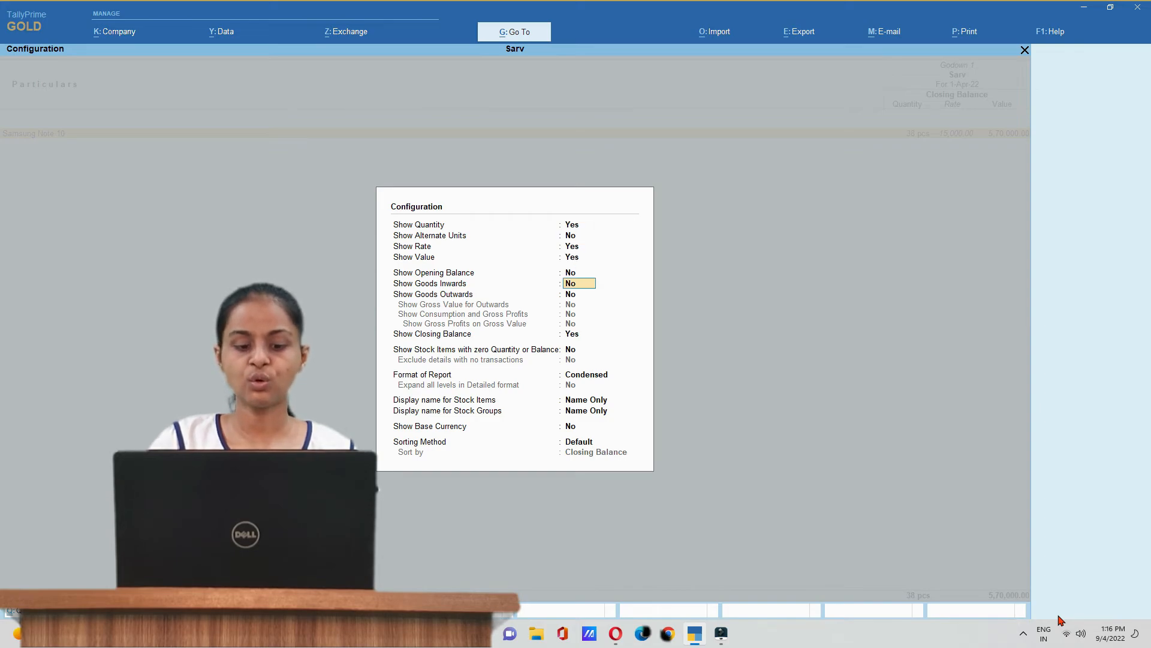
key(Return)
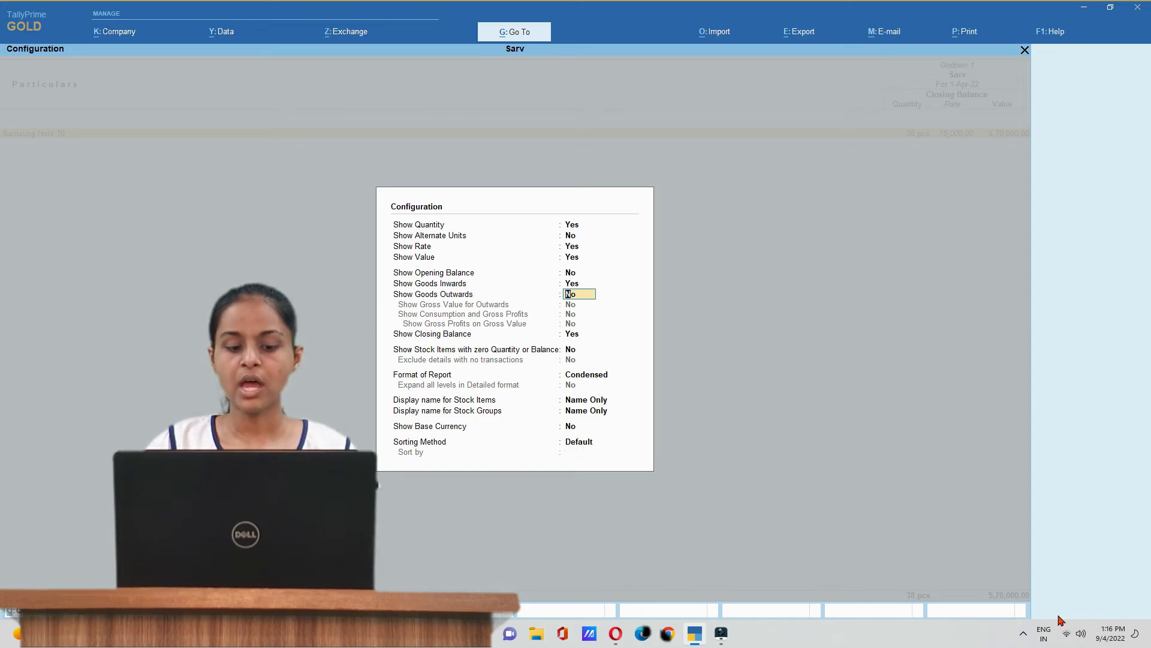
text(yes)
key(Return)
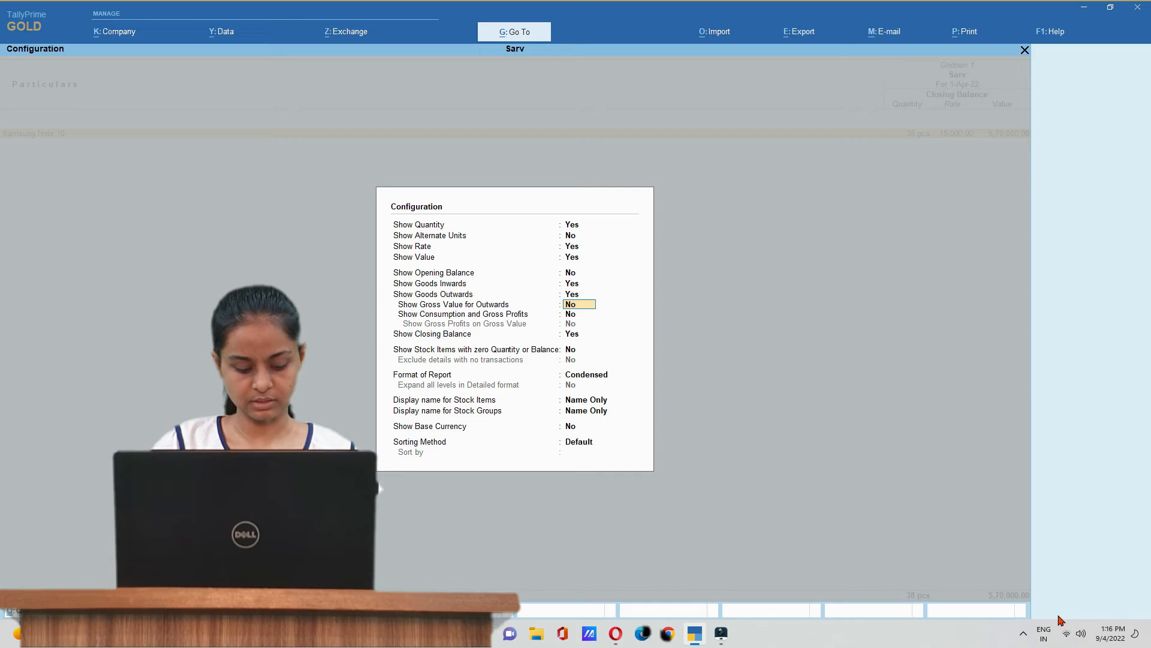
key(ctrl+a)
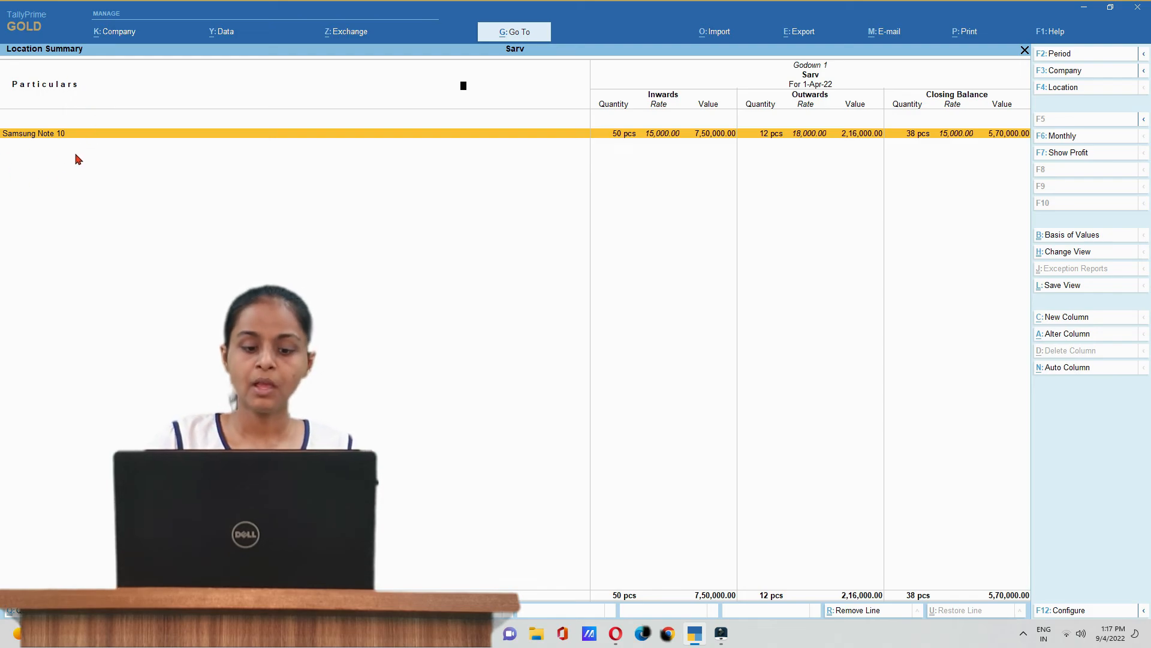
Switch the location summary report to Godown 2.
key(F4)
key(Down)
key(Return)
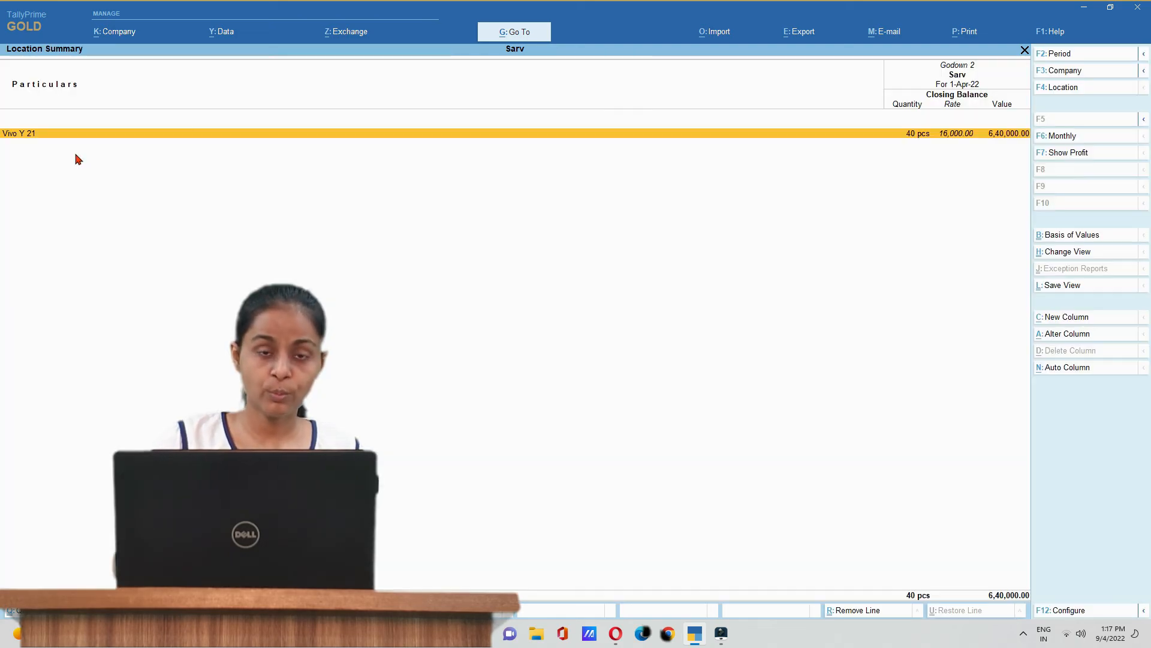